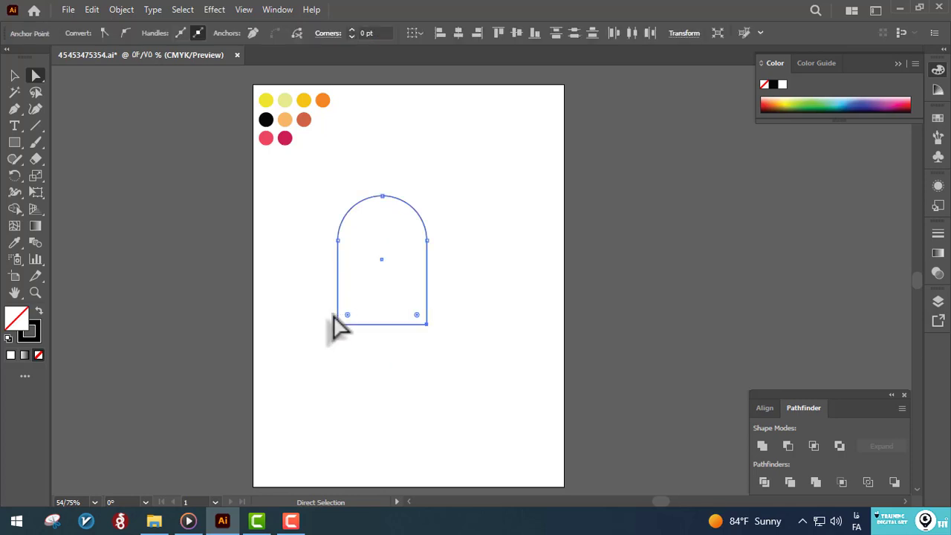
Round the bottom corners of the popsicle body and draw a narrow upright rectangle beneath it as the stick.
{"action": "left_click", "coordinate": [293, 266]}
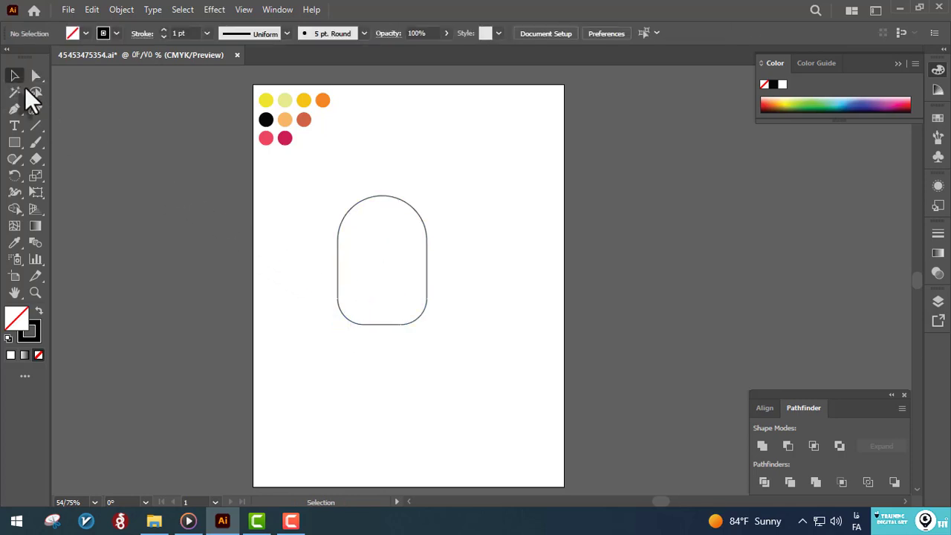
{"action": "left_click_drag", "start_coordinate": [371, 325], "coordinate": [398, 383]}
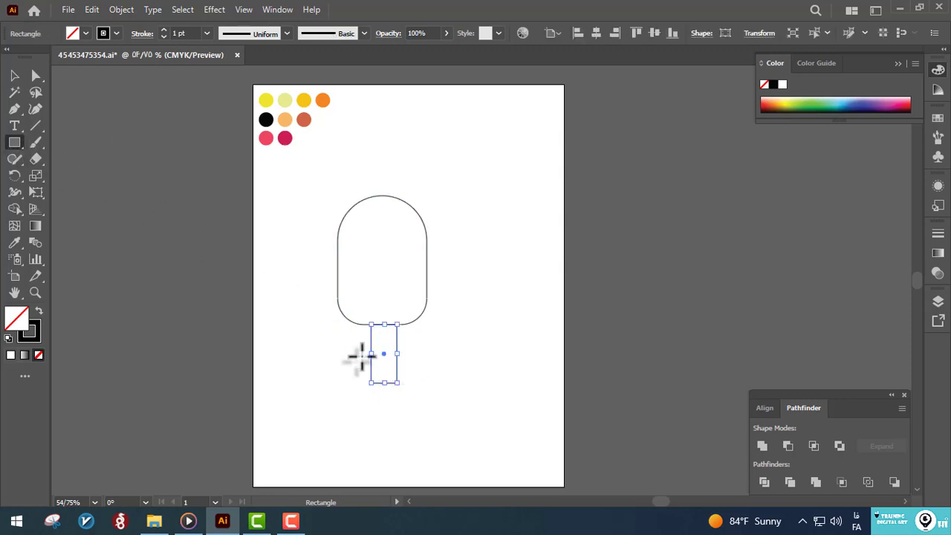
Align the popsicle body and the stick to each other by their horizontal centers.
{"action": "left_click", "coordinate": [14, 75]}
{"action": "left_click_drag", "start_coordinate": [265, 248], "coordinate": [503, 403]}
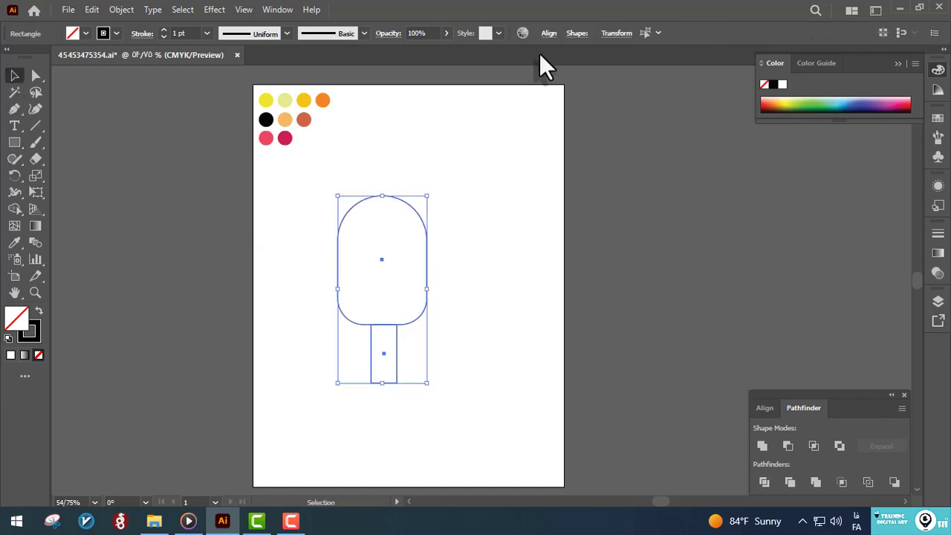
{"action": "left_click", "coordinate": [548, 33]}
{"action": "left_click", "coordinate": [427, 72]}
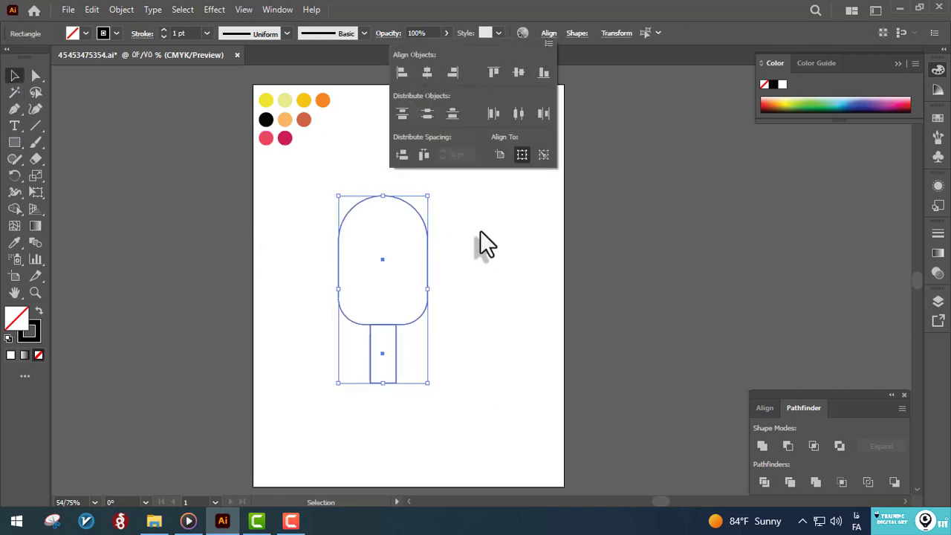
{"action": "left_click", "coordinate": [485, 245]}
Fully round the two bottom corners of the stick rectangle.
{"action": "left_click", "coordinate": [396, 351]}
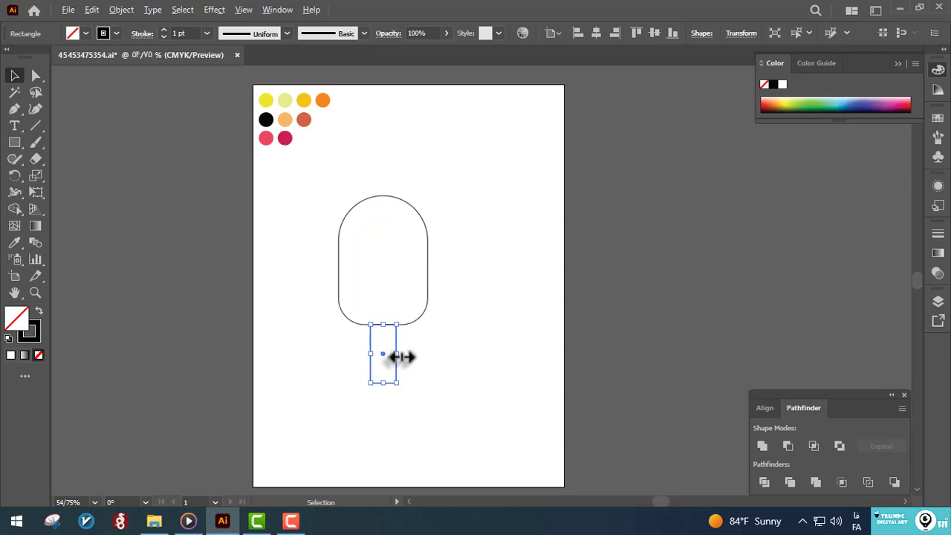
{"action": "left_click_drag", "start_coordinate": [401, 357], "coordinate": [401, 357]}
{"action": "key", "text": "a"}
{"action": "mouse_move", "coordinate": [421, 402]}
{"action": "left_mouse_down"}
{"action": "mouse_move", "coordinate": [362, 380]}
{"action": "mouse_move", "coordinate": [384, 348]}
{"action": "mouse_move", "coordinate": [440, 358]}
{"action": "mouse_move", "coordinate": [398, 356]}
{"action": "left_mouse_up"}
{"action": "left_click", "coordinate": [438, 352]}
{"action": "key", "text": "space"}
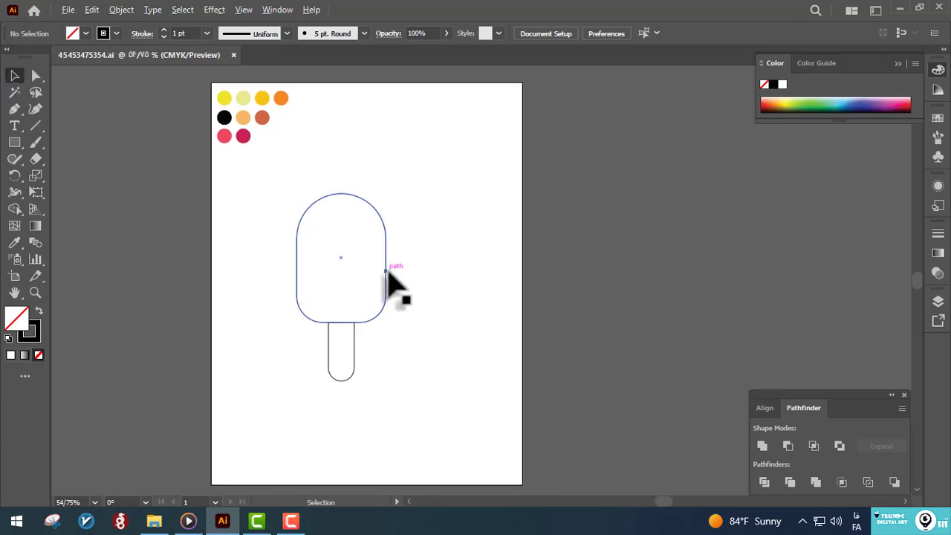
Duplicate the popsicle body and the stick, offsetting each copy slightly to the right.
{"action": "left_click_drag", "start_coordinate": [386, 270], "coordinate": [408, 280]}
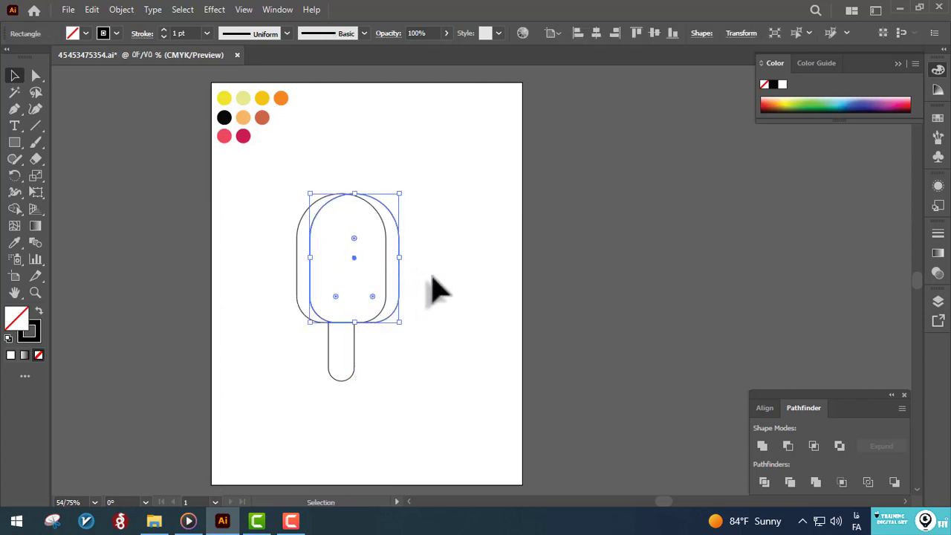
{"action": "left_click", "coordinate": [425, 301]}
{"action": "left_click_drag", "start_coordinate": [349, 361], "coordinate": [405, 379]}
{"action": "left_click", "coordinate": [384, 376]}
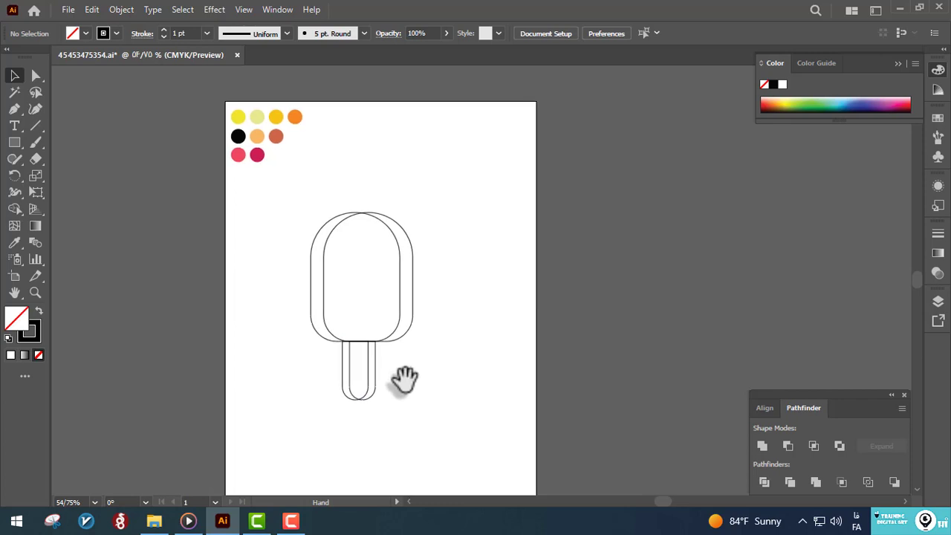
{"action": "left_click_drag", "start_coordinate": [296, 343], "coordinate": [312, 305]}
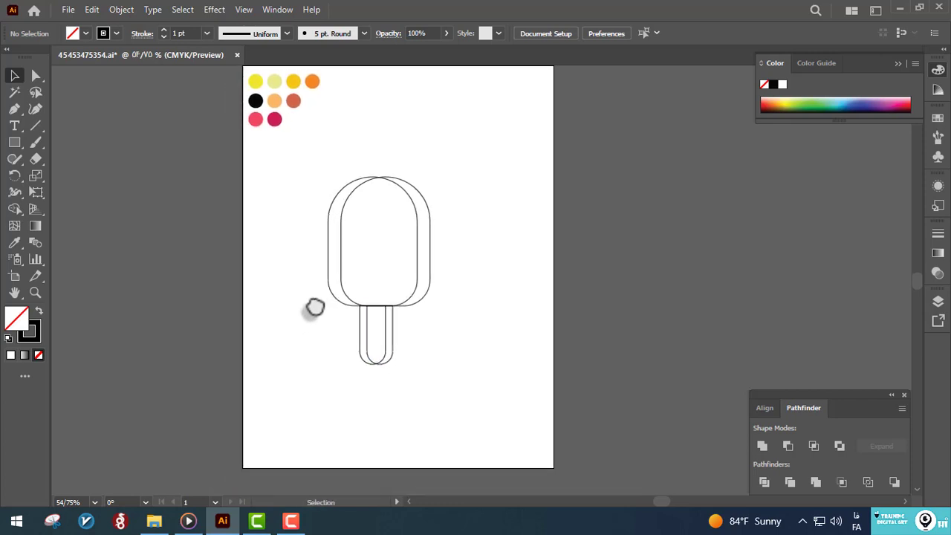
Fill the original popsicle body with the golden yellow swatch and no stroke using the Eyedropper.
{"action": "left_click", "coordinate": [329, 248]}
{"action": "key", "text": "o"}
{"action": "scroll", "coordinate": [305, 163], "scroll_direction": "up", "scroll_amount": 1}
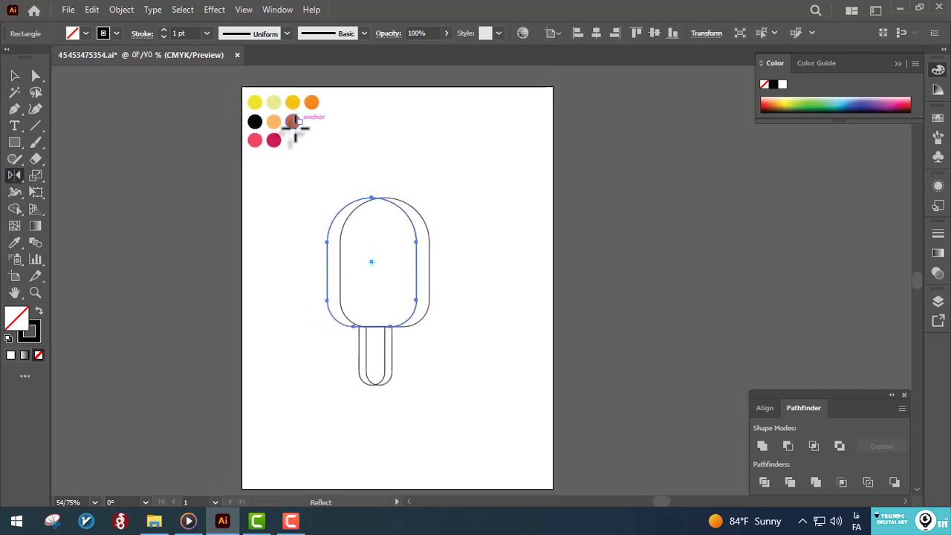
{"action": "key", "text": "i"}
{"action": "left_click", "coordinate": [293, 102]}
{"action": "key", "text": "a"}
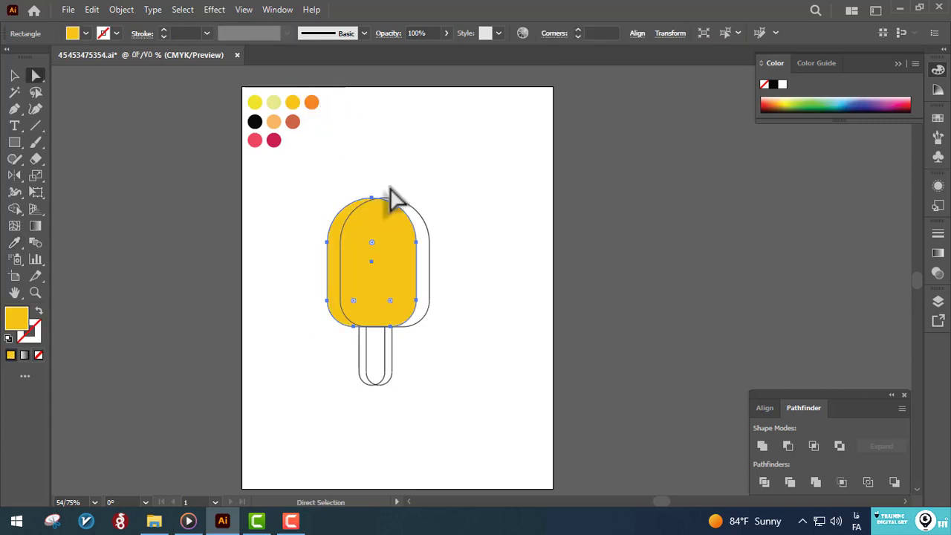
Fill the offset body copy with the orange swatch and send it behind the yellow body.
{"action": "left_click", "coordinate": [416, 216]}
{"action": "key", "text": "i"}
{"action": "left_click", "coordinate": [311, 101]}
{"action": "right_click", "coordinate": [315, 109]}
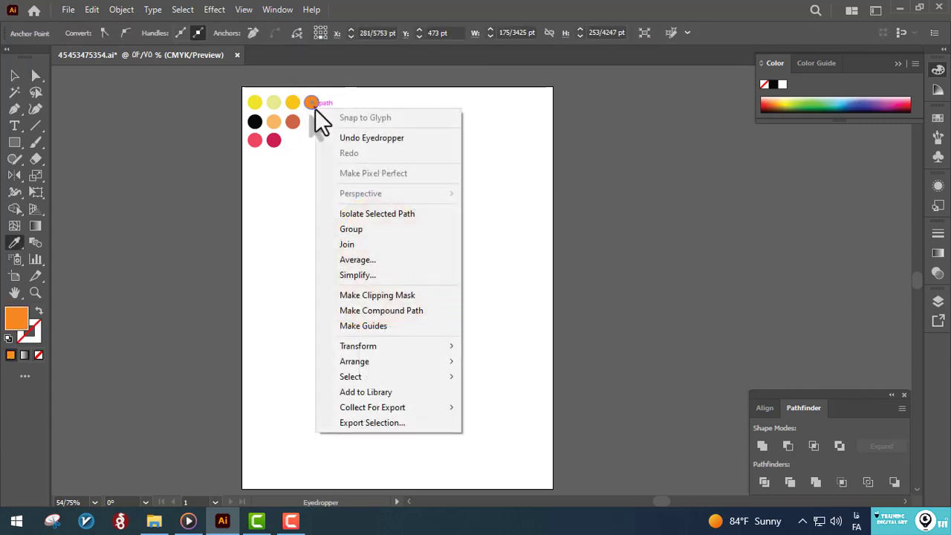
{"action": "mouse_move", "coordinate": [406, 357]}
{"action": "left_click", "coordinate": [504, 406]}
{"action": "key", "text": "a"}
{"action": "left_click", "coordinate": [486, 380]}
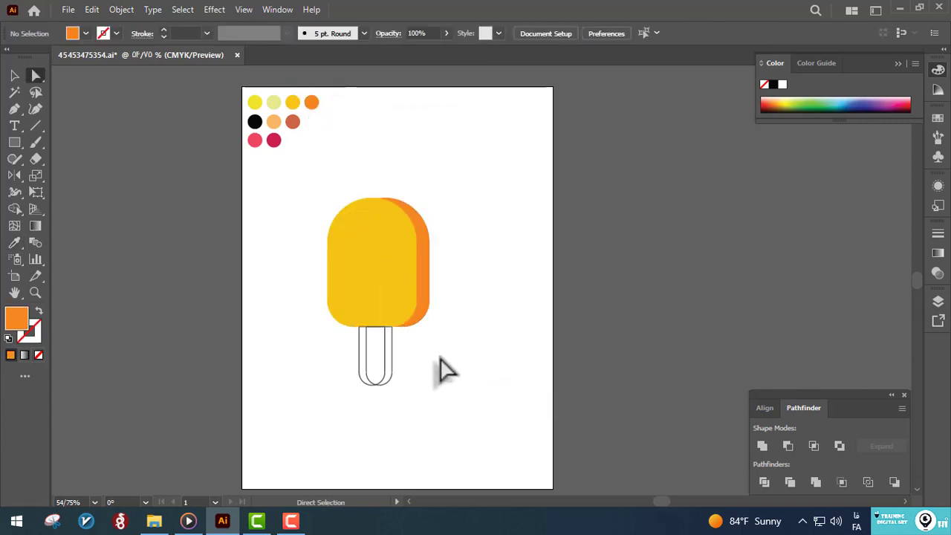
Fill the offset stick copy with the terracotta swatch and the original stick with the light orange swatch.
{"action": "left_click", "coordinate": [391, 360]}
{"action": "key", "text": "i"}
{"action": "left_click", "coordinate": [292, 121]}
{"action": "key", "text": "a"}
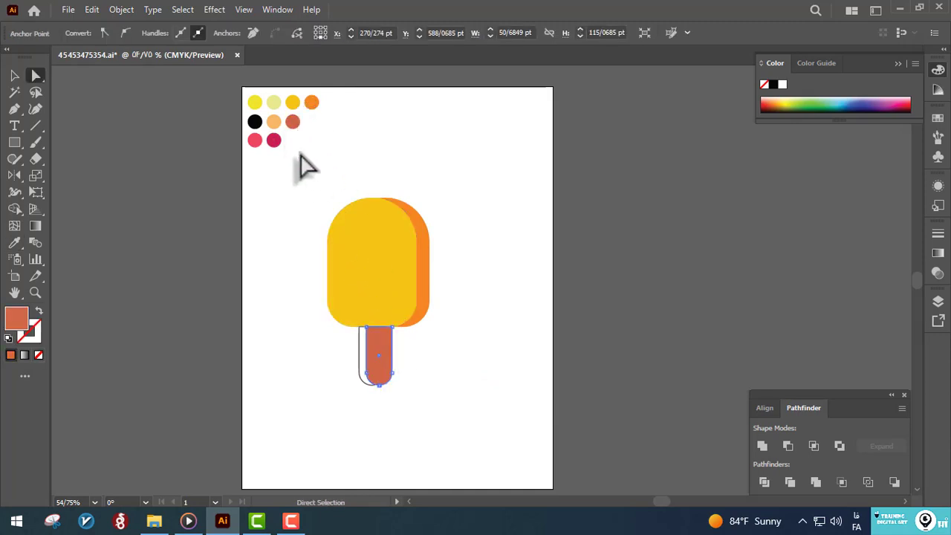
{"action": "left_click", "coordinate": [360, 355]}
{"action": "key", "text": "i"}
{"action": "left_click", "coordinate": [273, 121]}
{"action": "key", "text": "a"}
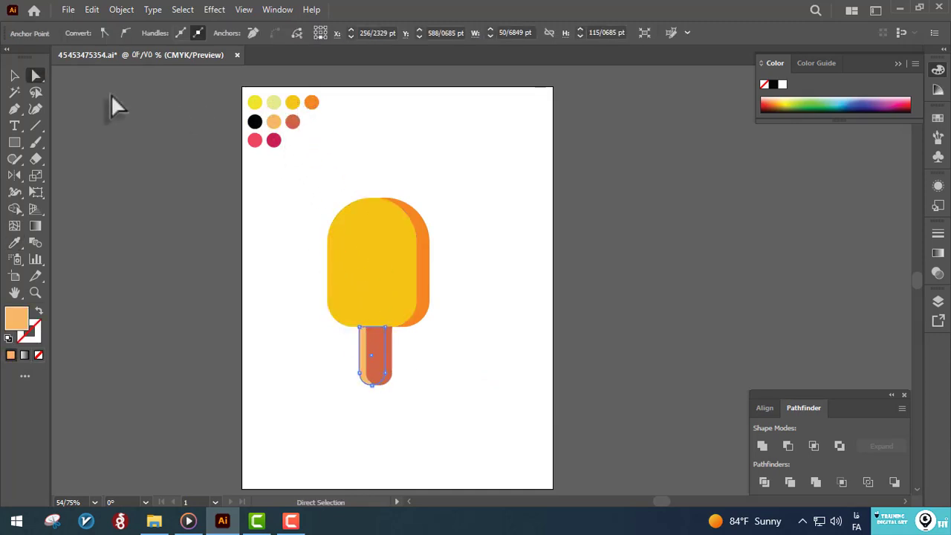
Send the terracotta stick copy to the back and save the document.
{"action": "left_click", "coordinate": [16, 77]}
{"action": "left_click", "coordinate": [378, 359]}
{"action": "right_click", "coordinate": [375, 358]}
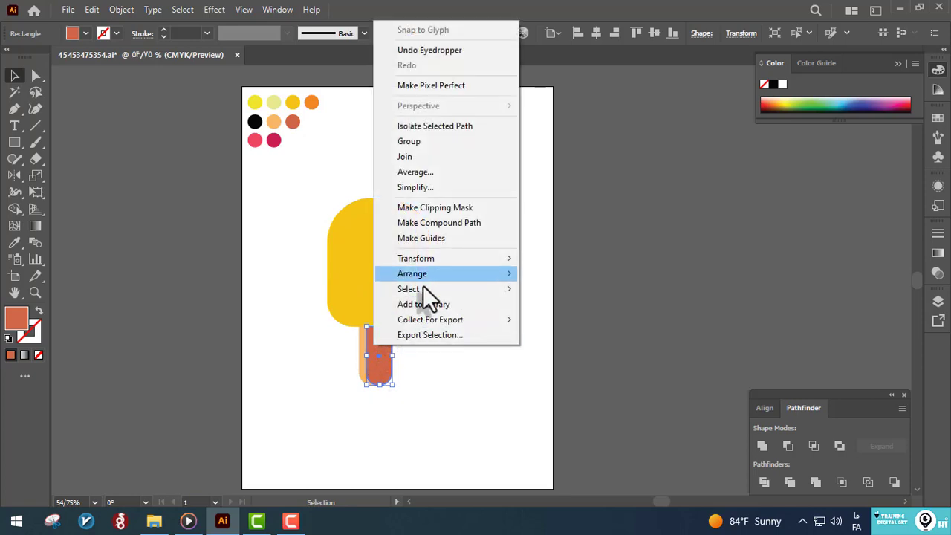
{"action": "mouse_move", "coordinate": [416, 273]}
{"action": "left_click", "coordinate": [546, 319]}
{"action": "left_click", "coordinate": [453, 372]}
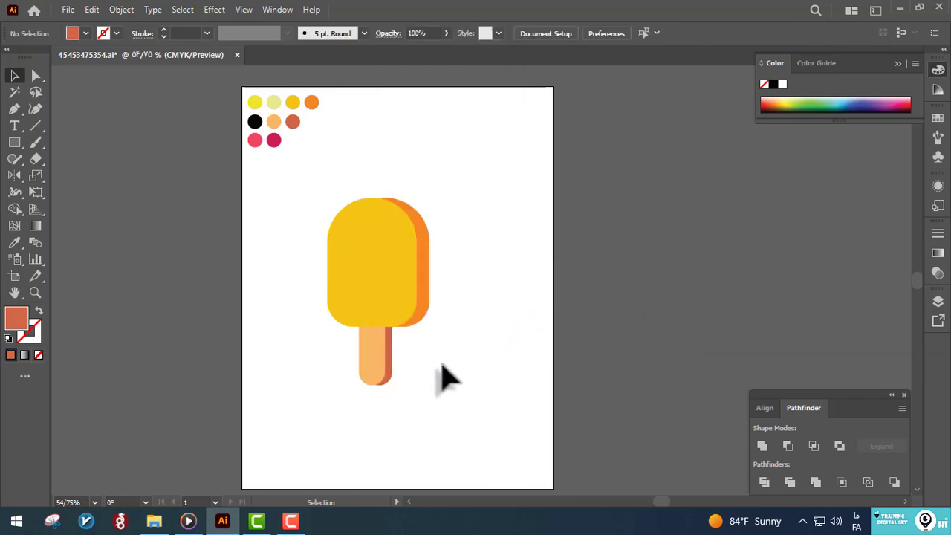
{"action": "key", "text": "super"}
{"action": "key", "text": "super"}
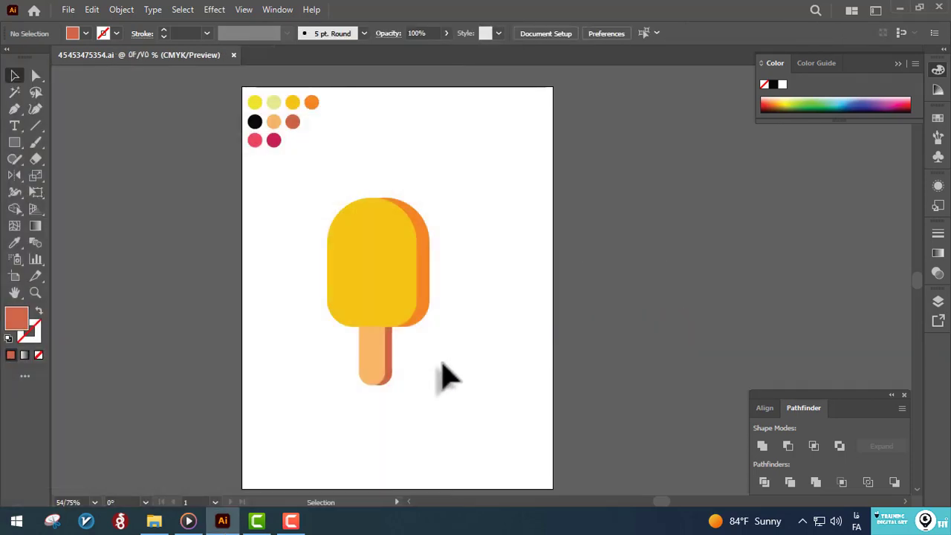
Nudge both stick shapes slightly to the right to center them under the popsicle.
{"action": "left_click_drag", "start_coordinate": [431, 357], "coordinate": [305, 363]}
{"action": "key", "text": "Right"}
{"action": "key", "text": "Right"}
{"action": "key", "text": "Right"}
{"action": "key", "text": "Right"}
{"action": "key", "text": "Right"}
{"action": "key", "text": "Right"}
{"action": "key", "text": "Right"}
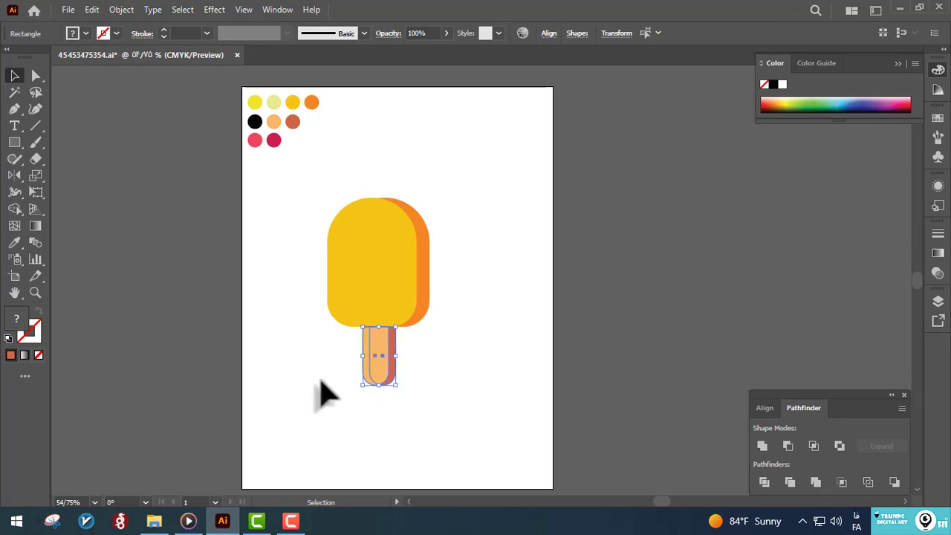
{"action": "left_click", "coordinate": [325, 394]}
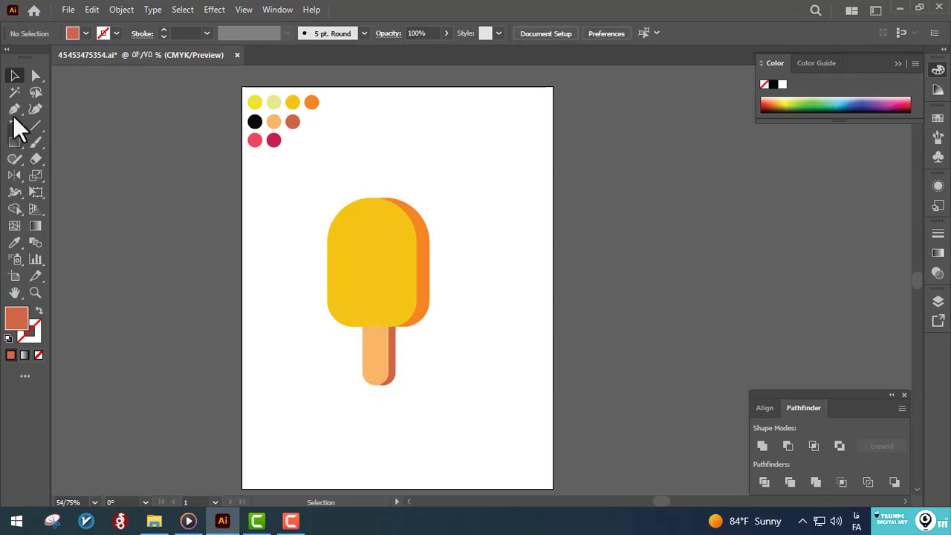
Draw a closed Pen tool shape covering the popsicle's upper half, with a straight horizontal lower edge across the middle of the body.
{"action": "left_click", "coordinate": [14, 109]}
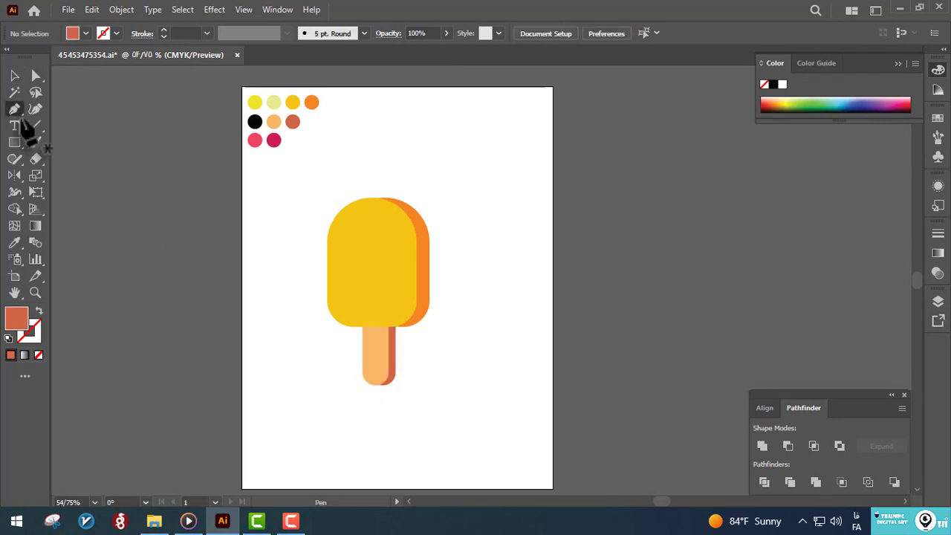
{"action": "left_click", "coordinate": [327, 264]}
{"action": "left_click_drag", "start_coordinate": [416, 265], "coordinate": [422, 269]}
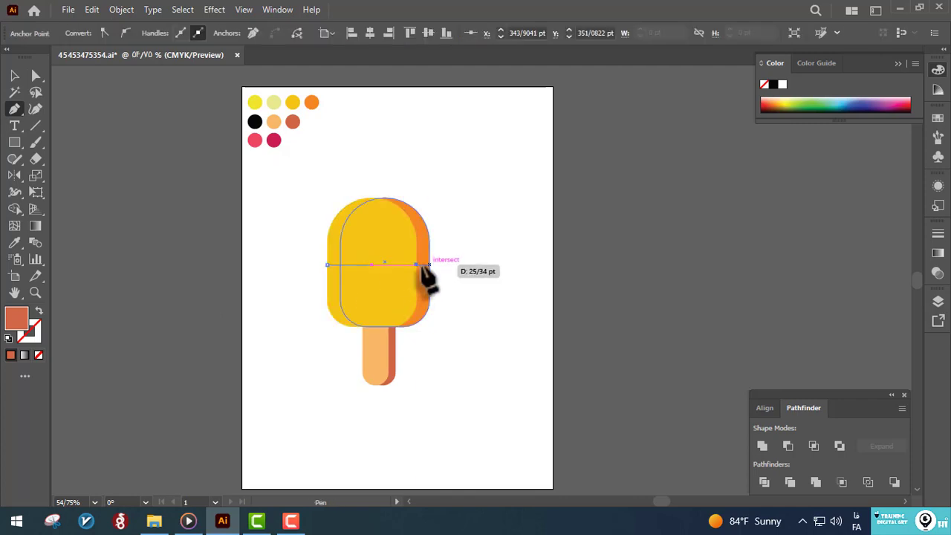
{"action": "left_click_drag", "start_coordinate": [450, 230], "coordinate": [364, 157]}
{"action": "left_click_drag", "start_coordinate": [301, 182], "coordinate": [276, 225]}
{"action": "left_click_drag", "start_coordinate": [273, 245], "coordinate": [334, 279]}
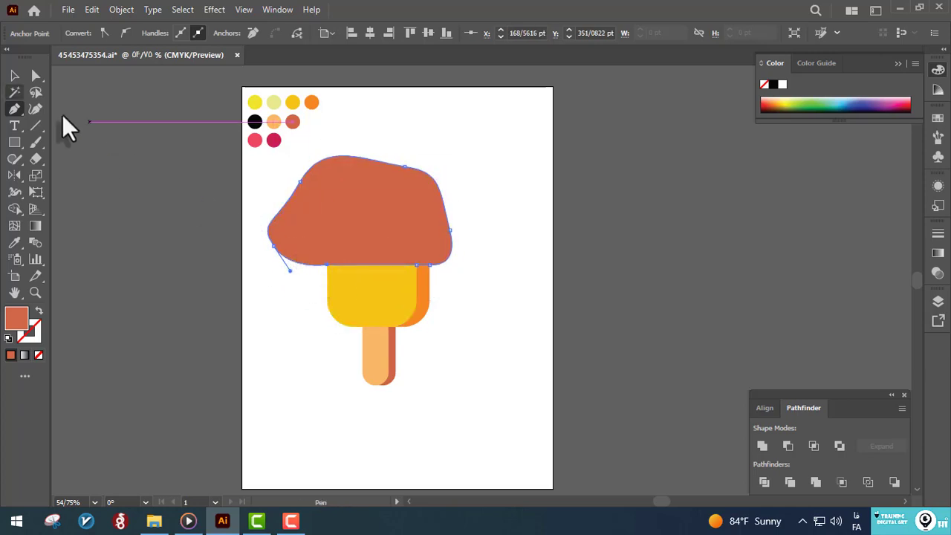
Trim the freeform shape to the upper half of the yellow body with the Shape Builder, removing the outer area.
{"action": "left_click", "coordinate": [14, 75]}
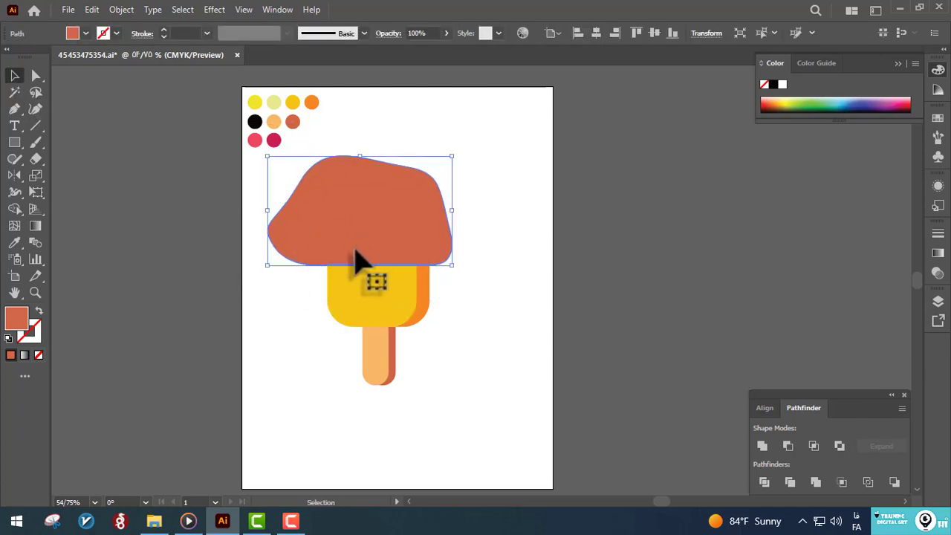
{"action": "left_click", "coordinate": [360, 278], "text": "shift"}
{"action": "left_click", "coordinate": [14, 209]}
{"action": "left_click_drag", "start_coordinate": [260, 193], "coordinate": [291, 245]}
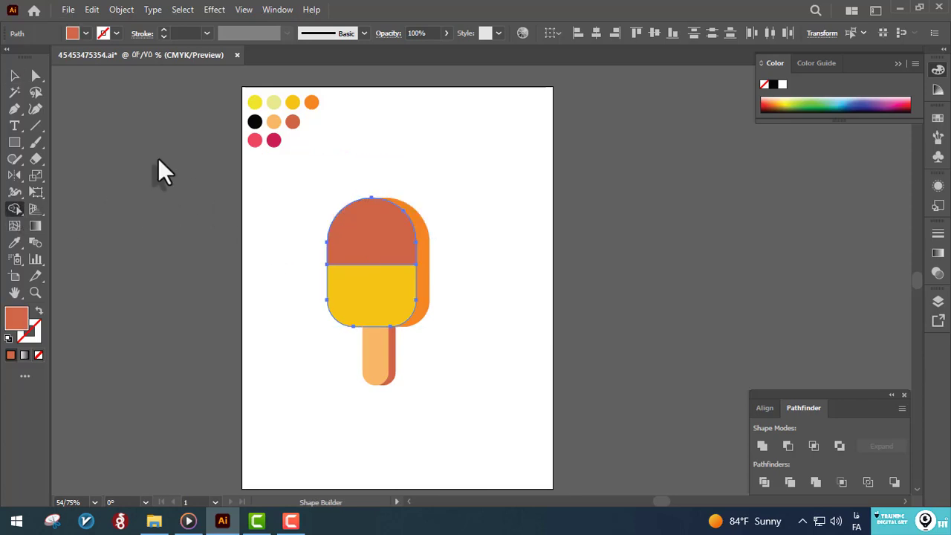
Overlay the freeform shape on the isolated orange body and trim it to that body's upper half with the Shape Builder.
{"action": "left_click", "coordinate": [14, 75]}
{"action": "left_click", "coordinate": [388, 183]}
{"action": "left_click", "coordinate": [426, 255]}
{"action": "double_click", "coordinate": [424, 246]}
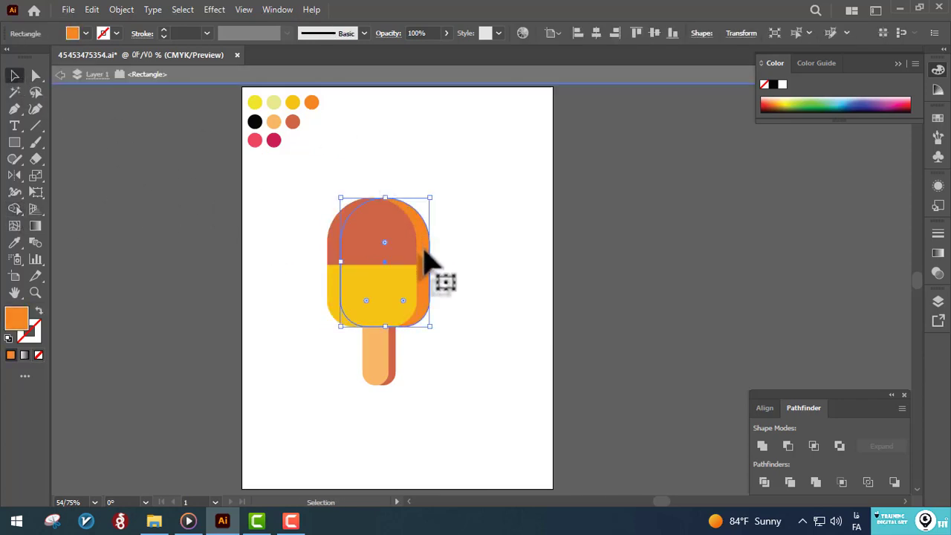
{"action": "key", "text": "ctrl+z"}
{"action": "left_click", "coordinate": [16, 209]}
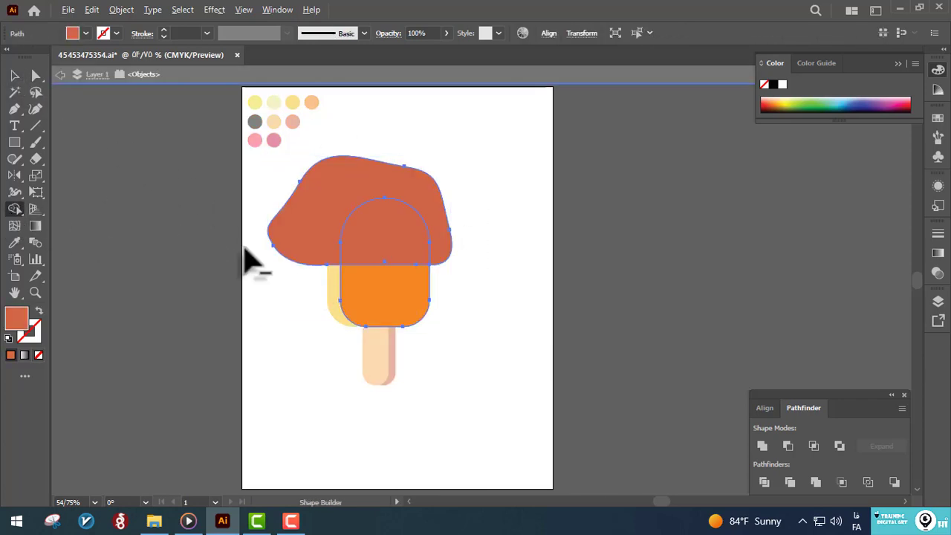
{"action": "left_click_drag", "start_coordinate": [243, 245], "coordinate": [288, 244]}
{"action": "key", "text": "a"}
{"action": "double_click", "coordinate": [261, 251]}
Fill the upper half of the front body with the pale yellow-green swatch.
{"action": "left_click", "coordinate": [380, 233]}
{"action": "key", "text": "i"}
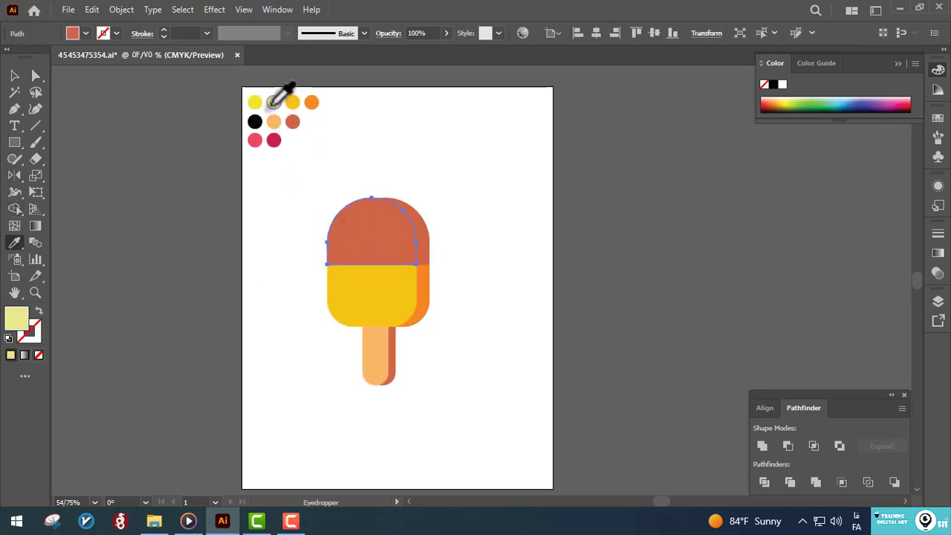
{"action": "left_click", "coordinate": [271, 107]}
{"action": "key", "text": "a"}
{"action": "left_click", "coordinate": [434, 200]}
{"action": "left_click_drag", "start_coordinate": [379, 179], "coordinate": [398, 210]}
Fill the upper front half with the lower half's golden yellow and the upper side strip with the lower strip's orange.
{"action": "left_click", "coordinate": [401, 262]}
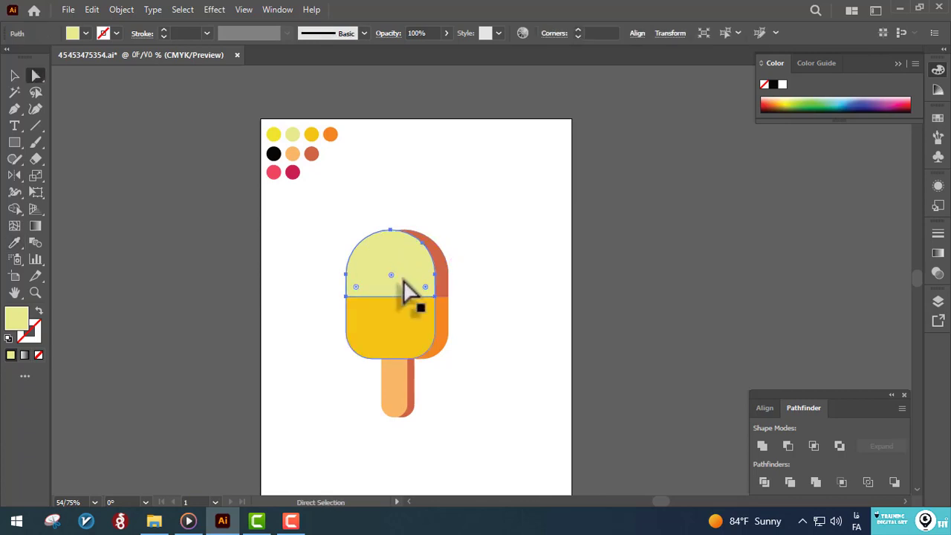
{"action": "key", "text": "i"}
{"action": "left_click", "coordinate": [410, 314]}
{"action": "key", "text": "a"}
{"action": "left_click", "coordinate": [447, 274]}
{"action": "key", "text": "i"}
{"action": "left_click", "coordinate": [441, 317]}
{"action": "key", "text": "a"}
Fill the lower half of the front body with the pink swatch.
{"action": "left_click", "coordinate": [436, 321]}
{"action": "key", "text": "i"}
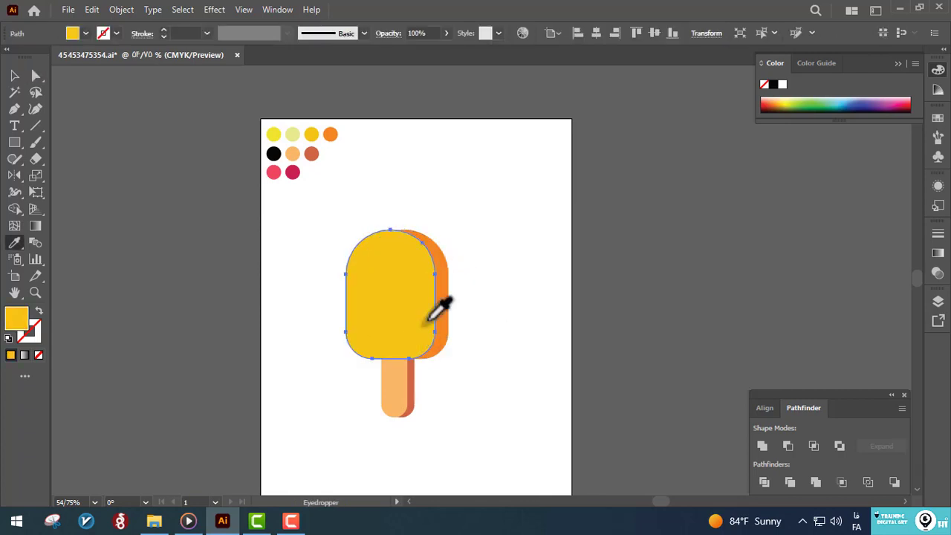
{"action": "left_click", "coordinate": [274, 172]}
{"action": "key", "text": "a"}
Fill the lower side strip of the popsicle with the crimson swatch and save the document.
{"action": "left_click", "coordinate": [443, 325]}
{"action": "key", "text": "i"}
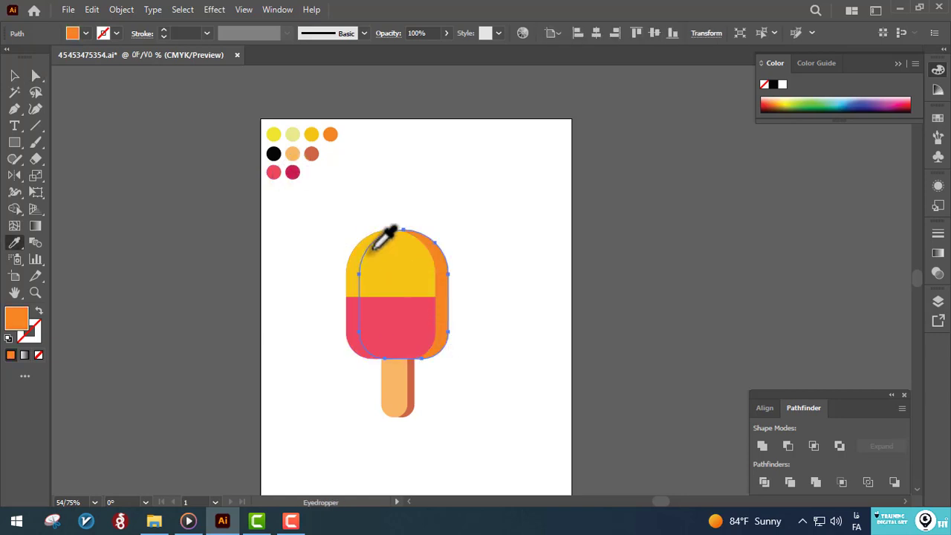
{"action": "left_click", "coordinate": [293, 172]}
{"action": "key", "text": "a"}
{"action": "left_click", "coordinate": [325, 253]}
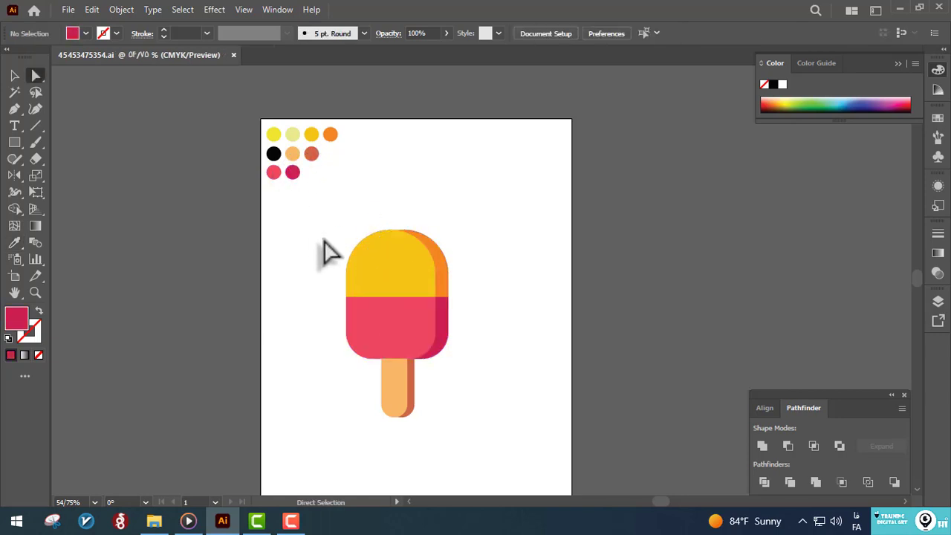
Enlarge both stick shapes slightly and send them behind the popsicle body.
{"action": "left_click", "coordinate": [15, 75]}
{"action": "left_click", "coordinate": [402, 401]}
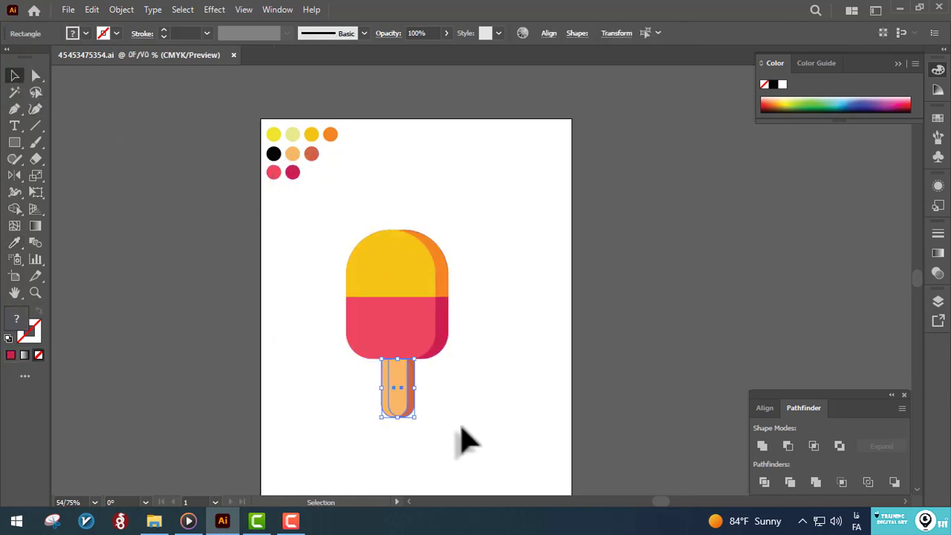
{"action": "left_click_drag", "start_coordinate": [416, 420], "coordinate": [416, 422]}
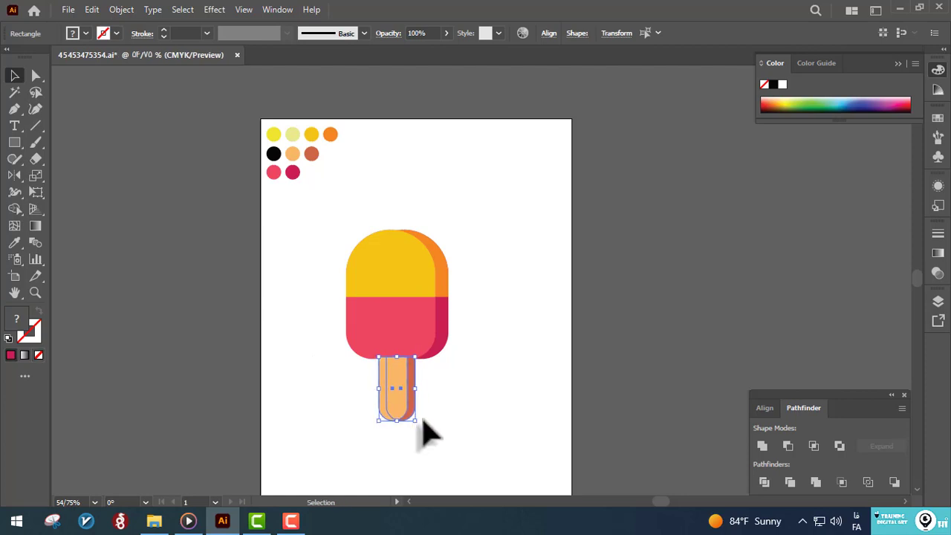
{"action": "right_click", "coordinate": [430, 425]}
{"action": "mouse_move", "coordinate": [509, 353]}
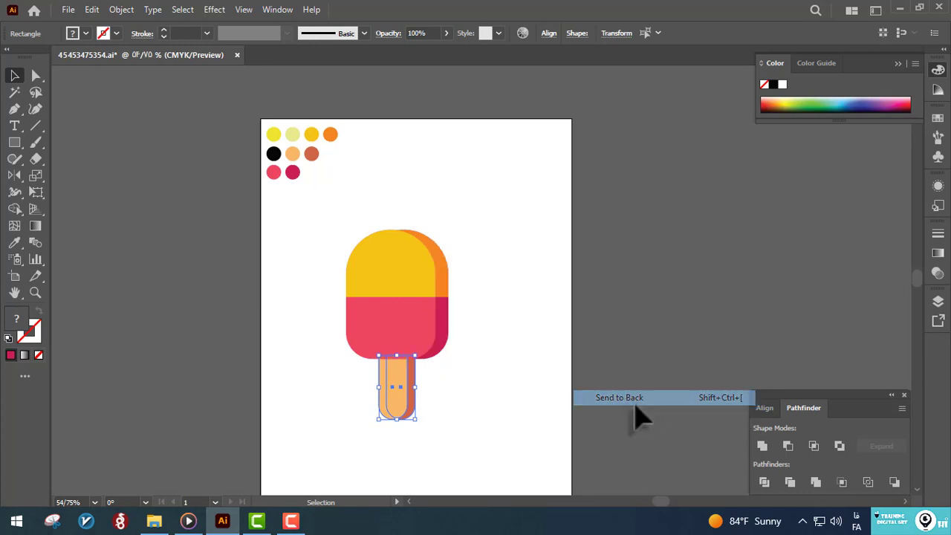
Send the stick shapes to the back, save the document and slightly adjust the stick's light front shape.
{"action": "left_click", "coordinate": [632, 398]}
{"action": "key", "text": "a"}
{"action": "left_click_drag", "start_coordinate": [455, 437], "coordinate": [396, 371]}
{"action": "left_click", "coordinate": [457, 399]}
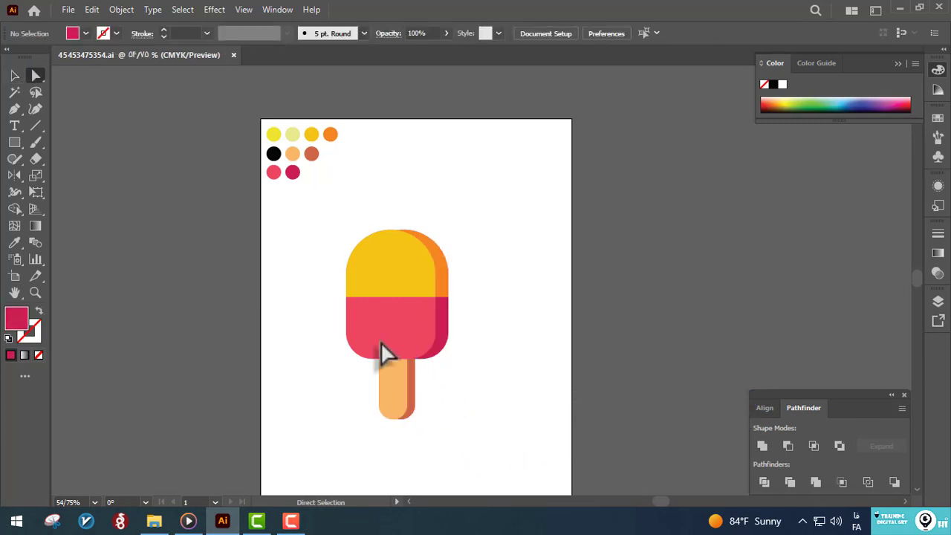
{"action": "left_click", "coordinate": [17, 75]}
{"action": "left_click", "coordinate": [390, 386]}
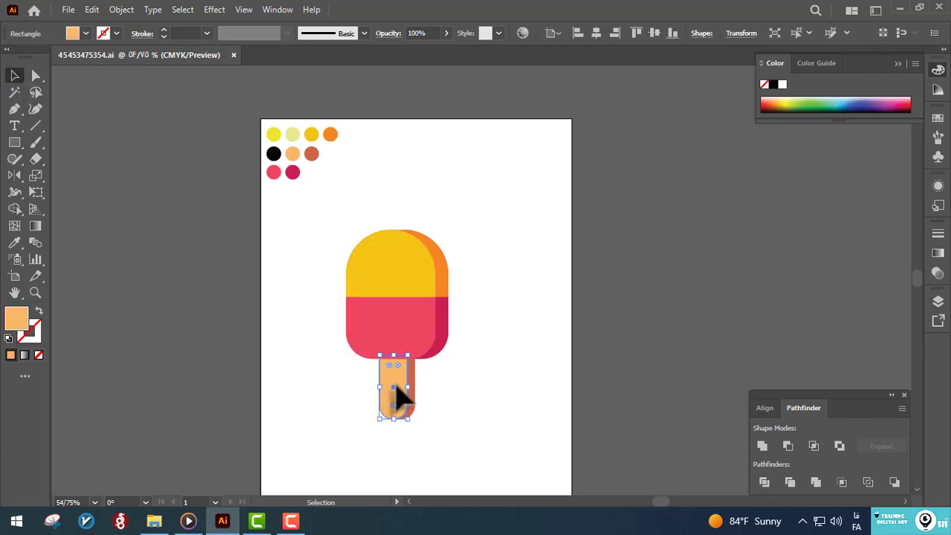
{"action": "left_click", "coordinate": [446, 424]}
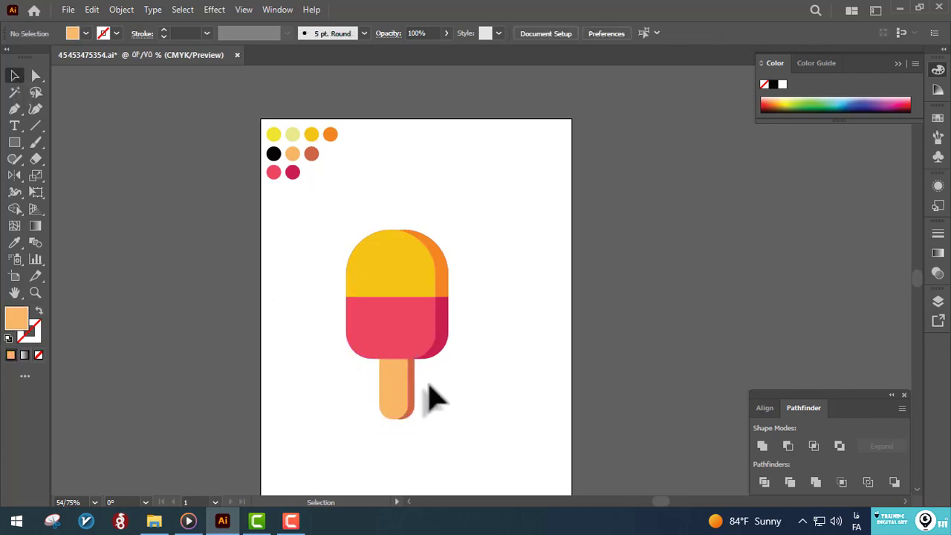
Raise the rounded top of both popsicle body layers slightly so the upper half is taller.
{"action": "key", "text": "a"}
{"action": "left_click_drag", "start_coordinate": [318, 229], "coordinate": [440, 281]}
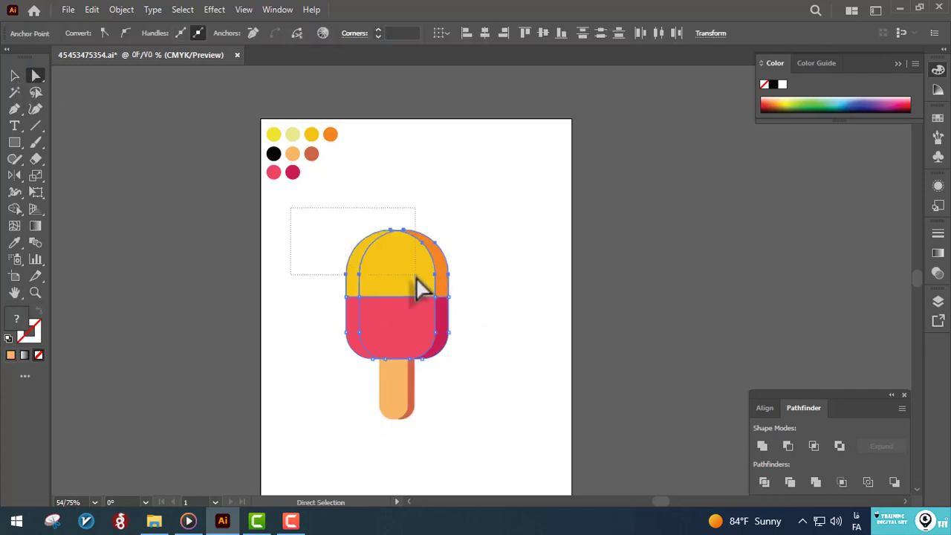
{"action": "left_click", "coordinate": [473, 292]}
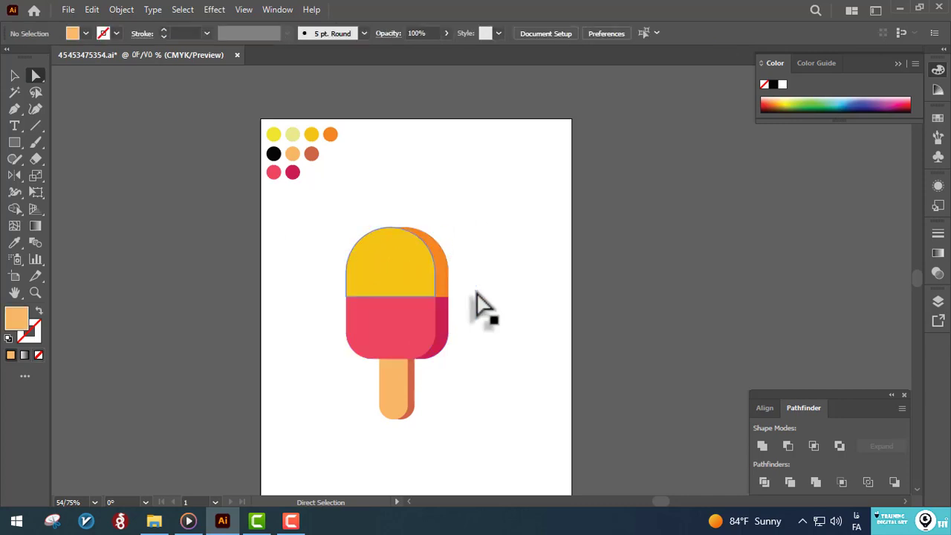
Draw a small upright bar with fully rounded ends beside the artboard and fill it with the black swatch.
{"action": "left_click_drag", "start_coordinate": [16, 147], "coordinate": [49, 146]}
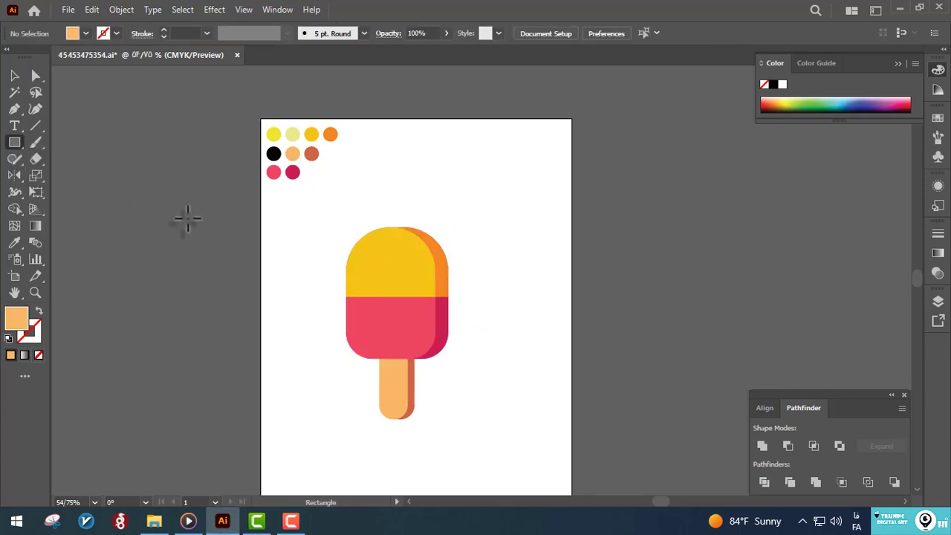
{"action": "left_click_drag", "start_coordinate": [196, 222], "coordinate": [205, 245]}
{"action": "key", "text": "a"}
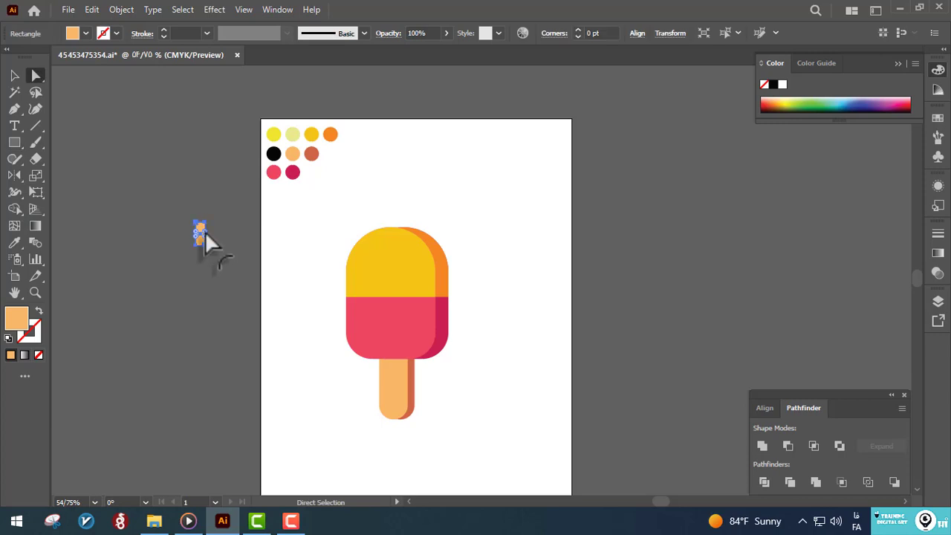
{"action": "key", "text": "i"}
{"action": "left_click", "coordinate": [273, 153]}
{"action": "key", "text": "v"}
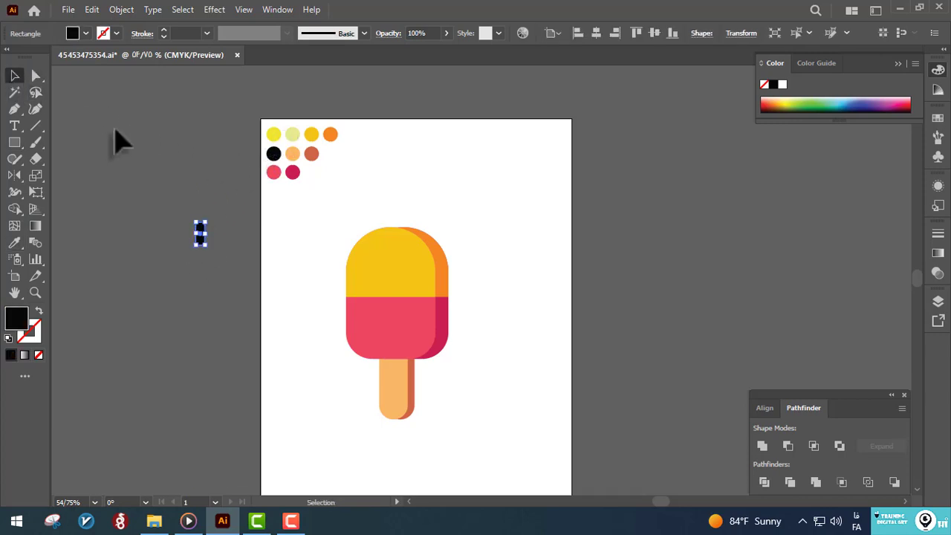
Place the black bar on the yellow half as an eye and duplicate it horizontally for the second eye.
{"action": "left_click", "coordinate": [113, 131]}
{"action": "left_click_drag", "start_coordinate": [197, 233], "coordinate": [407, 273]}
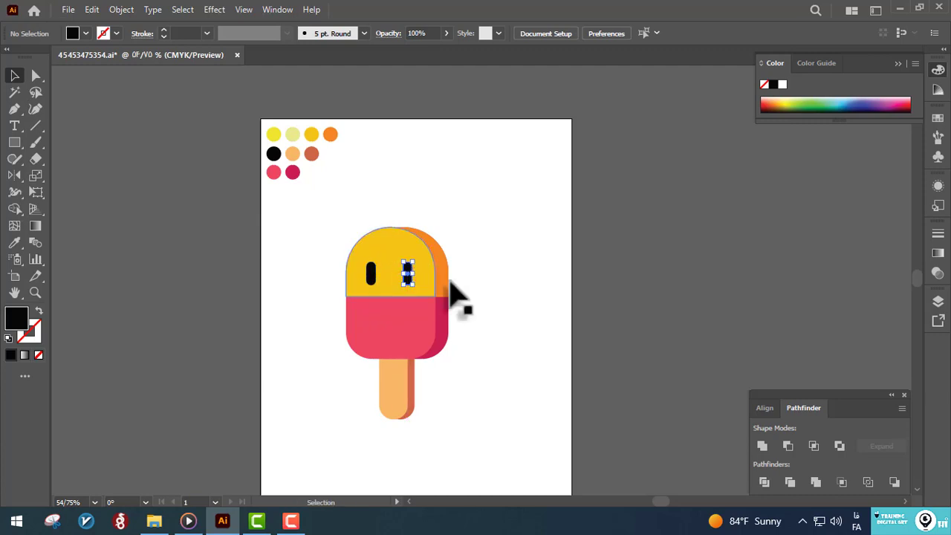
{"action": "left_click", "coordinate": [470, 290]}
Select both black eyes on the yellow half and group them.
{"action": "left_click", "coordinate": [406, 274]}
{"action": "left_click", "coordinate": [371, 275], "text": "shift"}
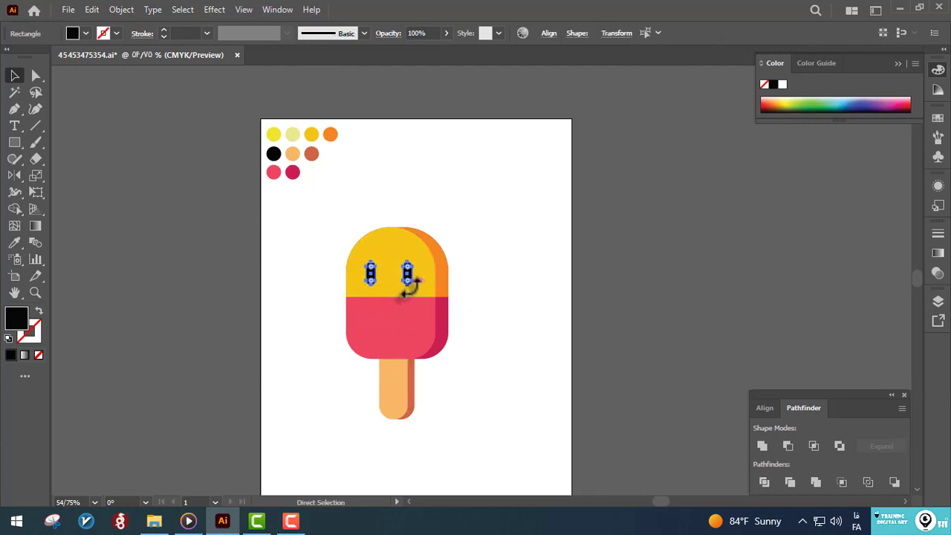
{"action": "key", "text": "ctrl+g"}
{"action": "left_click", "coordinate": [455, 285]}
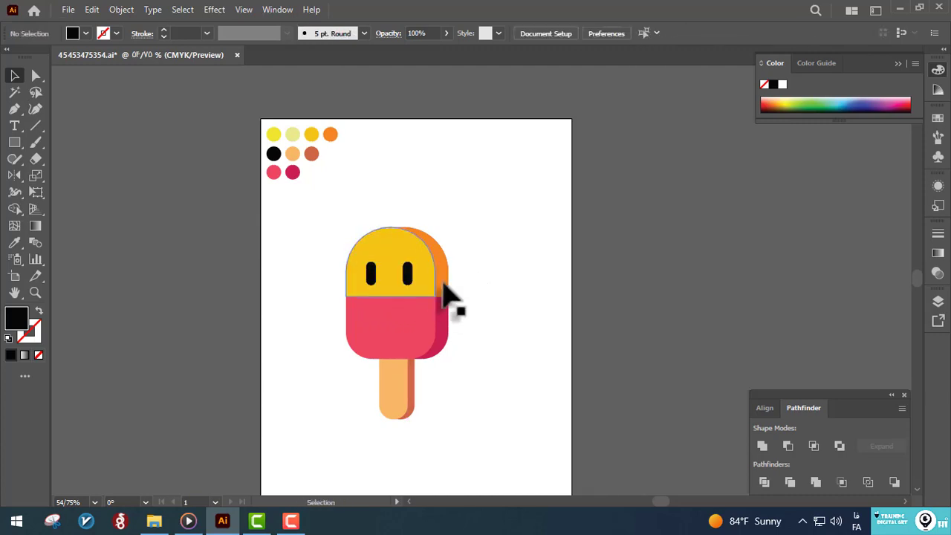
Create a copy of the eye group behind the black eyes and fill it with the bright yellow swatch.
{"action": "left_click", "coordinate": [408, 274]}
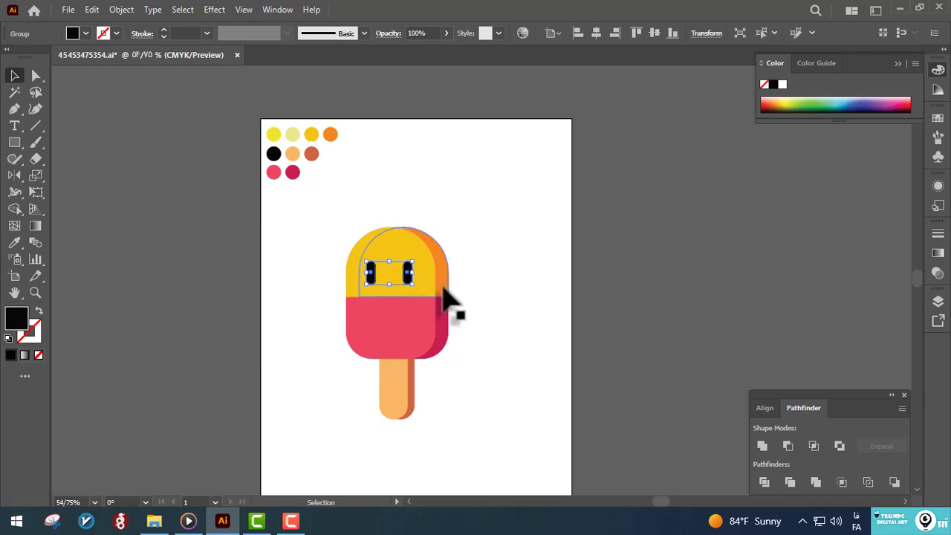
{"action": "key", "text": "ctrl+shift+a"}
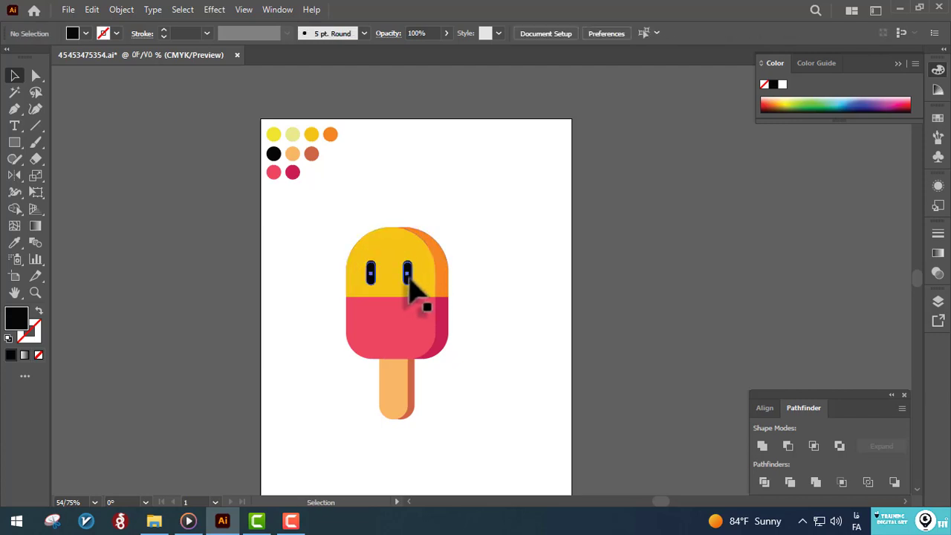
{"action": "left_click", "coordinate": [406, 274]}
{"action": "key", "text": "i"}
{"action": "left_click", "coordinate": [271, 135]}
{"action": "key", "text": "a"}
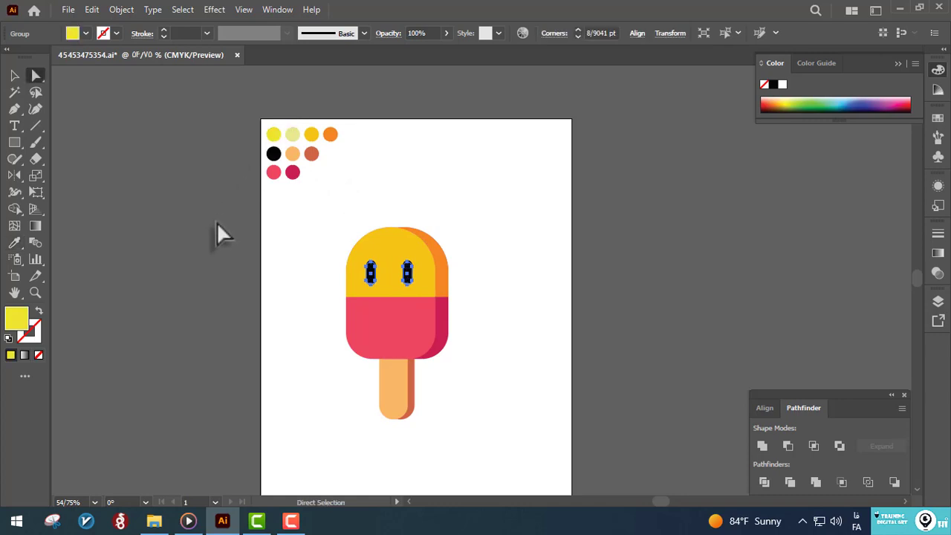
{"action": "left_click", "coordinate": [217, 222]}
Unlock all objects and offset the black eyes from the yellow copy to leave a thin highlight beneath them.
{"action": "left_click", "coordinate": [121, 10]}
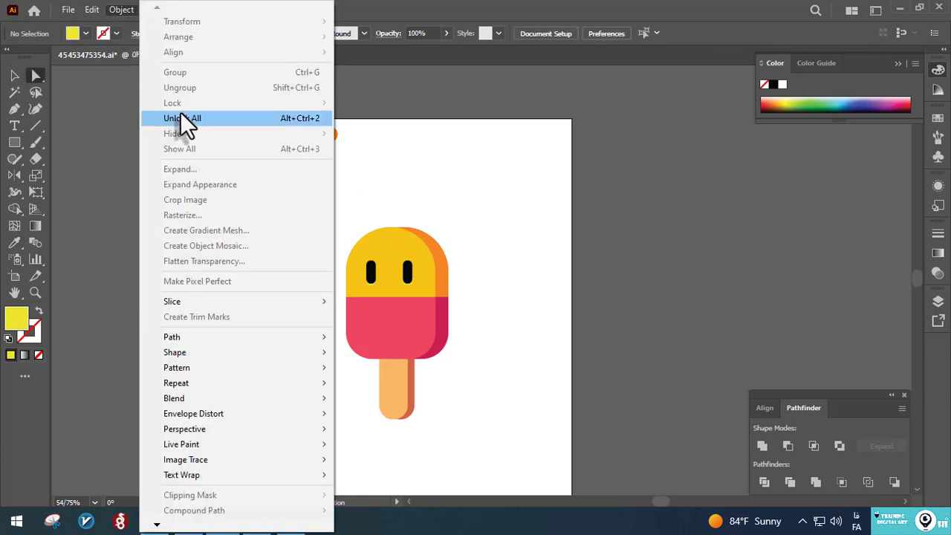
{"action": "left_click", "coordinate": [180, 119]}
{"action": "key", "text": "ctrl+shift+a"}
{"action": "key", "text": "v"}
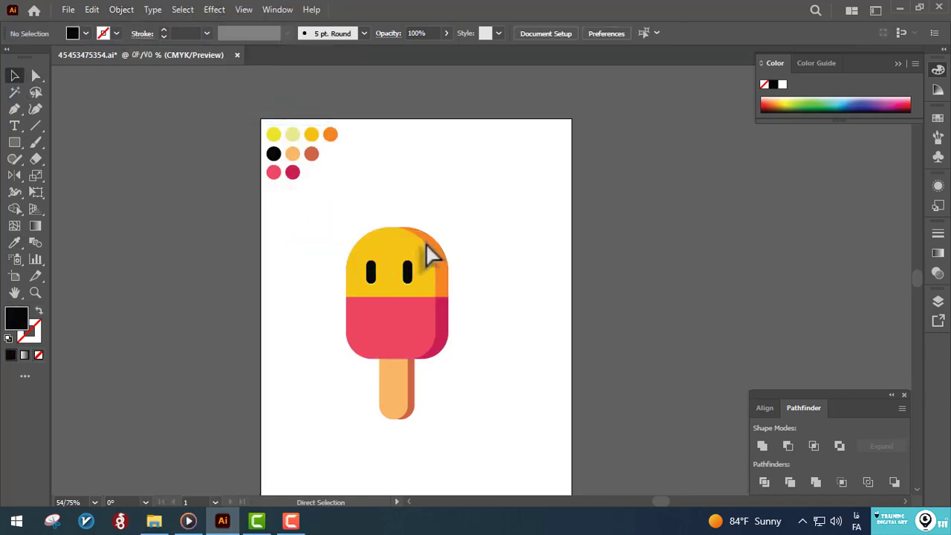
{"action": "left_click", "coordinate": [408, 274]}
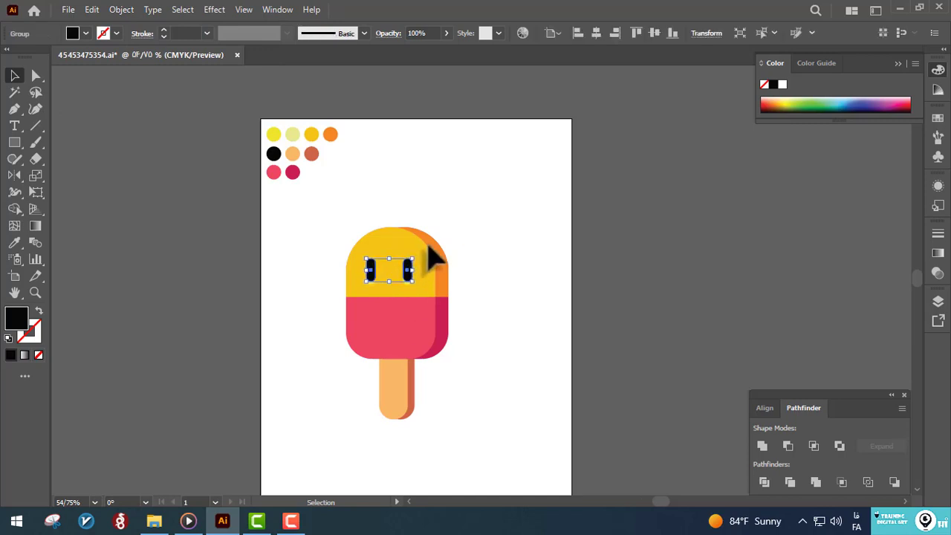
{"action": "left_click", "coordinate": [470, 275]}
Draw a small black rectangle beside the artboard for the mouth and round its corners, with the lower ones fully rounded.
{"action": "left_click", "coordinate": [15, 142]}
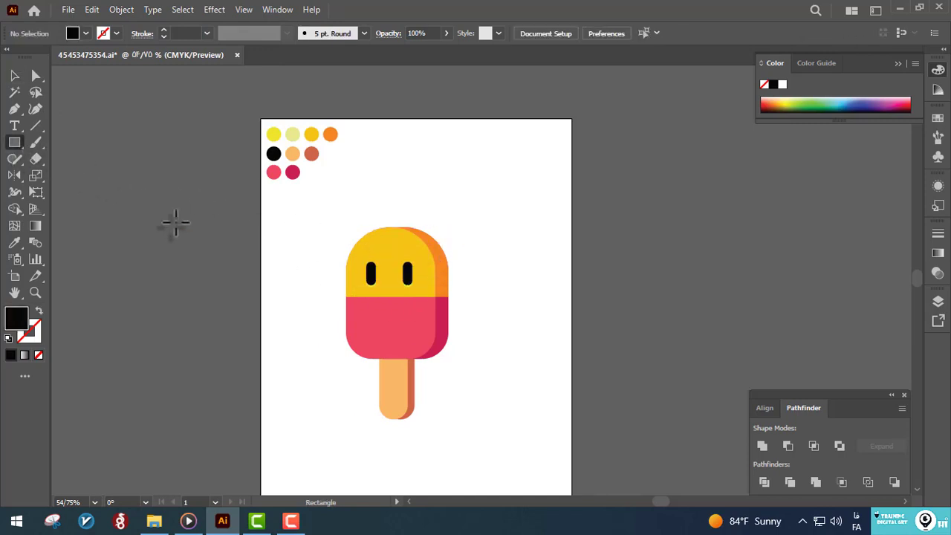
{"action": "mouse_move", "coordinate": [176, 223]}
{"action": "left_mouse_down"}
{"action": "mouse_move", "coordinate": [206, 250]}
{"action": "mouse_move", "coordinate": [194, 255]}
{"action": "mouse_move", "coordinate": [194, 223]}
{"action": "left_mouse_up"}
{"action": "key", "text": "a"}
{"action": "left_click_drag", "start_coordinate": [210, 209], "coordinate": [161, 232]}
{"action": "key", "text": "ctrl+z"}
{"action": "left_click", "coordinate": [207, 247]}
{"action": "left_click", "coordinate": [199, 270]}
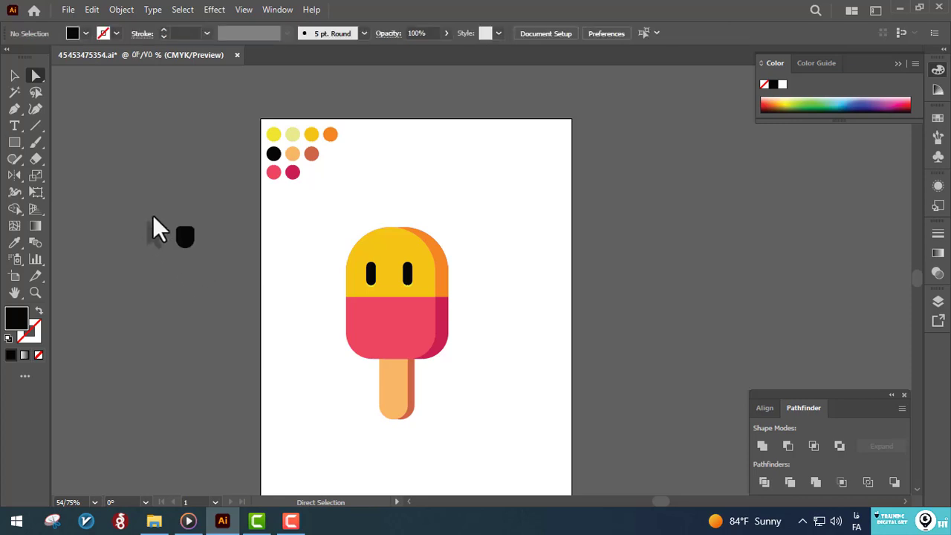
Lower the top edge of the black mouth shape slightly to shorten it.
{"action": "left_click_drag", "start_coordinate": [216, 234], "coordinate": [217, 236]}
{"action": "key", "text": "Down"}
{"action": "key", "text": "Down"}
{"action": "key", "text": "Down"}
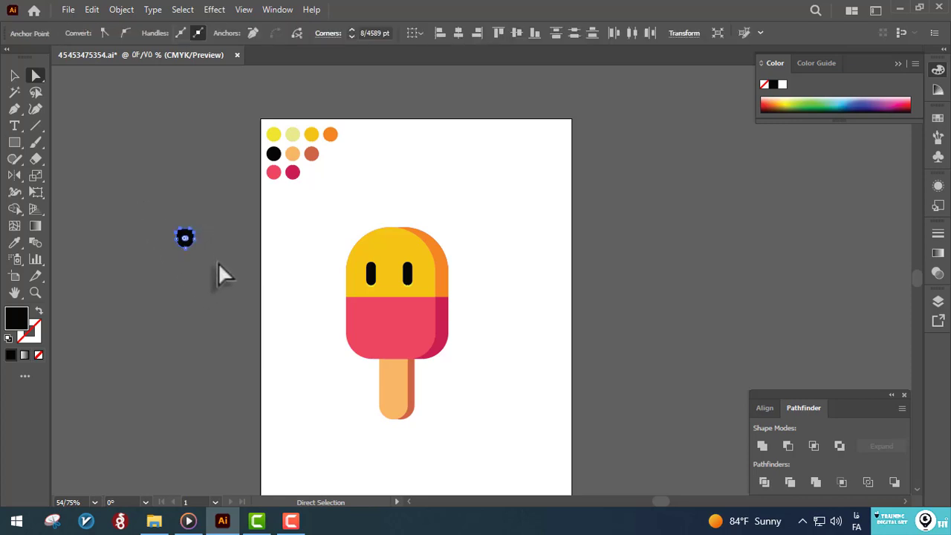
{"action": "left_click", "coordinate": [219, 262]}
Draw a circle larger than the mouth overlapping its lower part and fill it with the pink swatch.
{"action": "left_click", "coordinate": [14, 142]}
{"action": "left_click", "coordinate": [84, 174]}
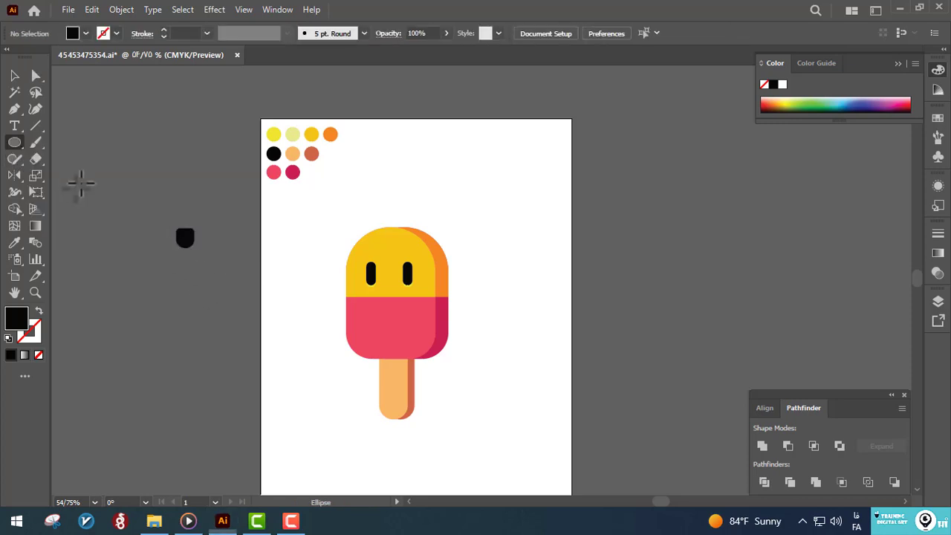
{"action": "left_click_drag", "start_coordinate": [210, 284], "coordinate": [169, 238]}
{"action": "left_click", "coordinate": [15, 76]}
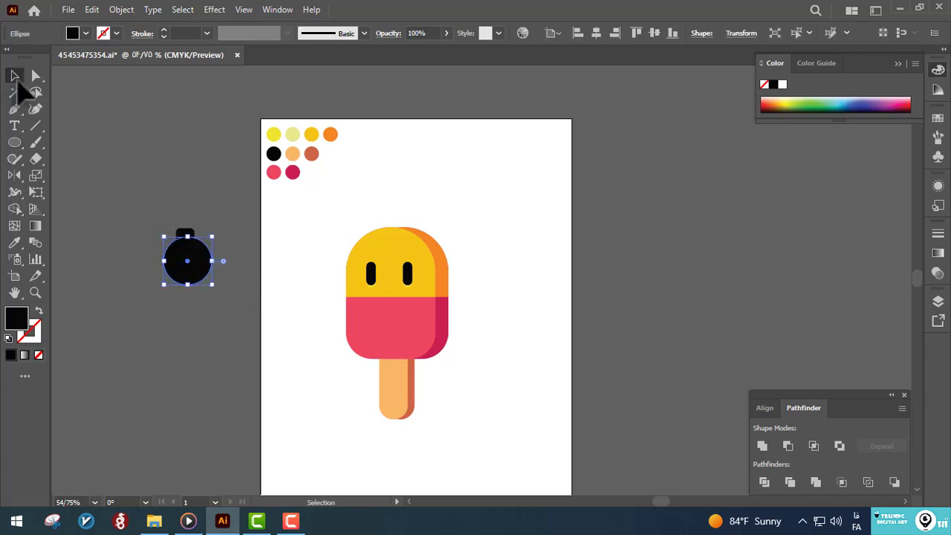
{"action": "key", "text": "i"}
{"action": "left_click", "coordinate": [274, 171]}
{"action": "left_click", "coordinate": [14, 72]}
{"action": "left_click", "coordinate": [96, 123]}
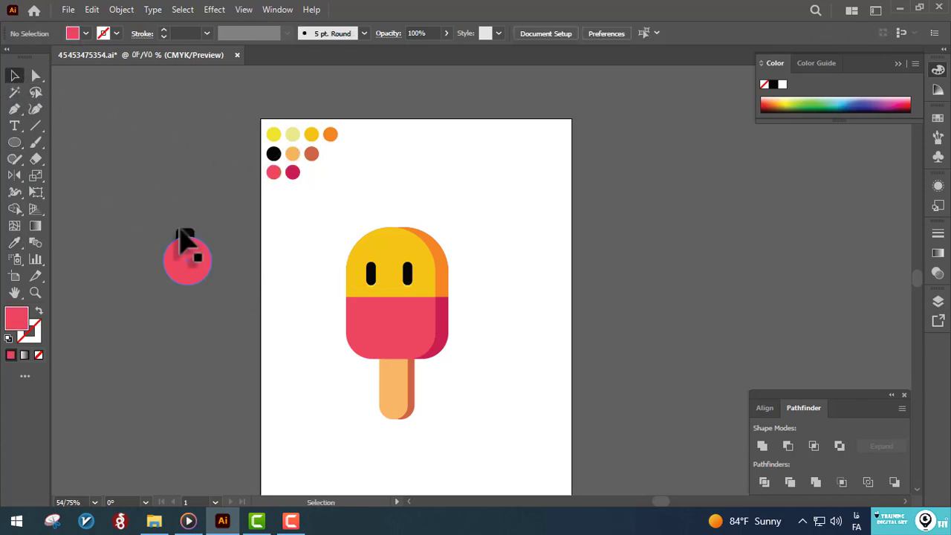
Shift the pink circle over the mouth's lower right and trim the part outside the mouth with Shape Builder.
{"action": "left_click_drag", "start_coordinate": [188, 246], "coordinate": [222, 263]}
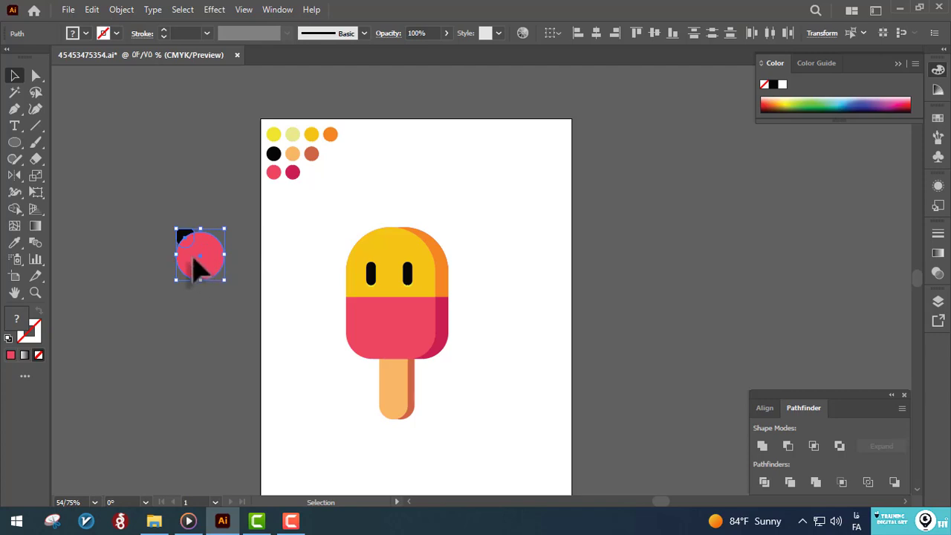
{"action": "left_click", "coordinate": [15, 210]}
{"action": "left_click", "coordinate": [197, 269], "text": "alt"}
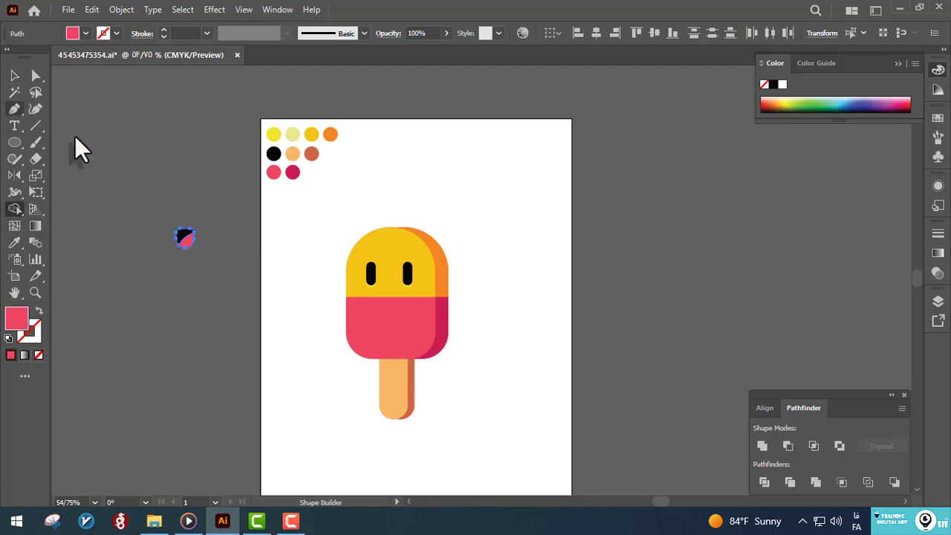
{"action": "left_click", "coordinate": [15, 75]}
{"action": "left_click", "coordinate": [82, 133]}
Turn a copy of the mouth shape into an unfilled 4 pt black outline and bring it to the front.
{"action": "left_click", "coordinate": [187, 242]}
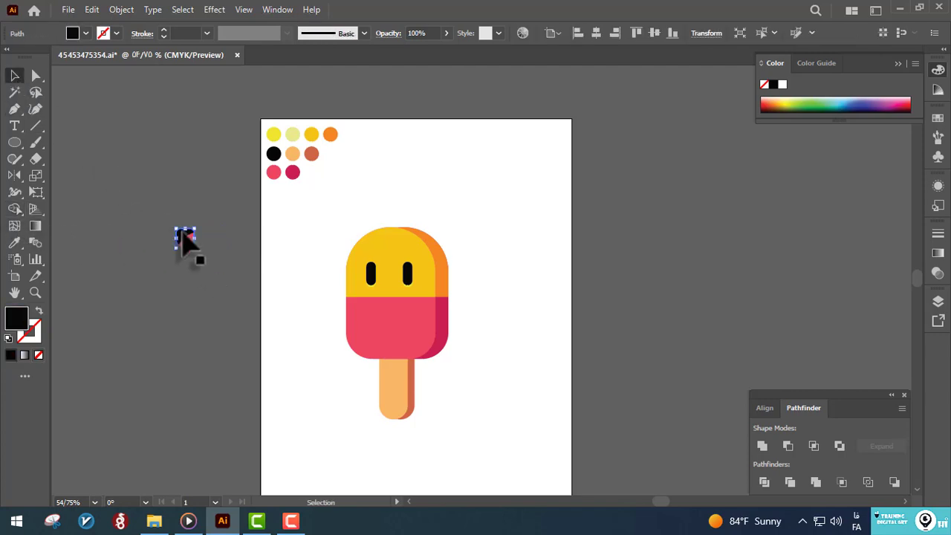
{"action": "left_click", "coordinate": [37, 310]}
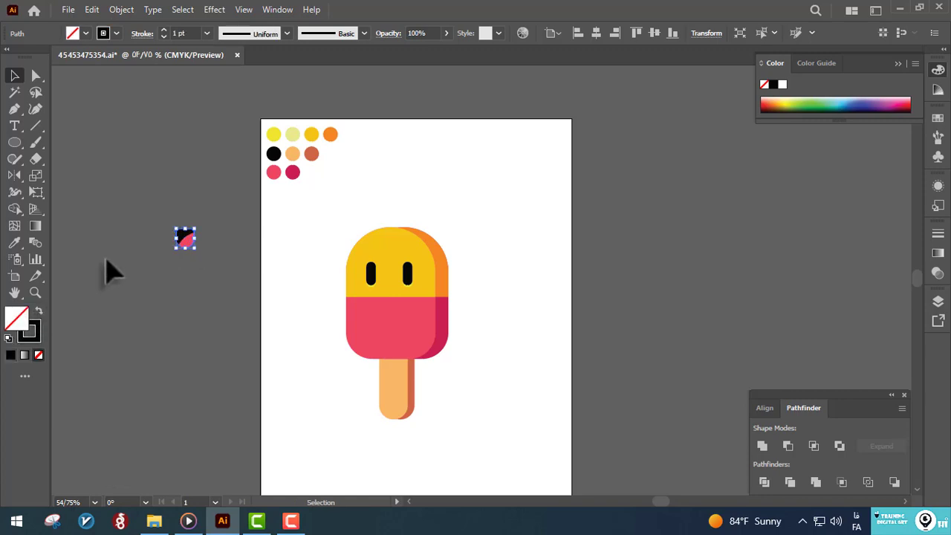
{"action": "right_click", "coordinate": [108, 269]}
{"action": "mouse_move", "coordinate": [241, 437]}
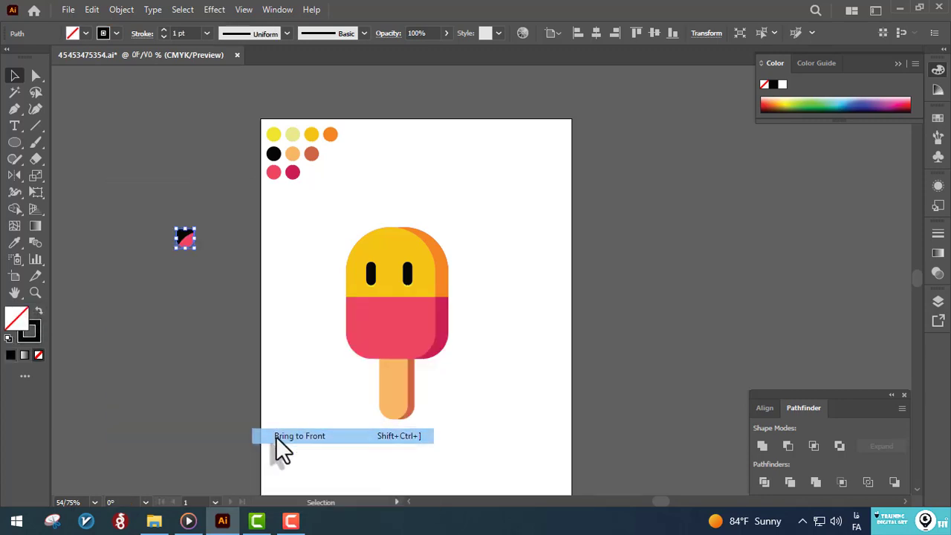
{"action": "left_click", "coordinate": [283, 437]}
{"action": "left_click", "coordinate": [207, 33]}
{"action": "left_click", "coordinate": [224, 140]}
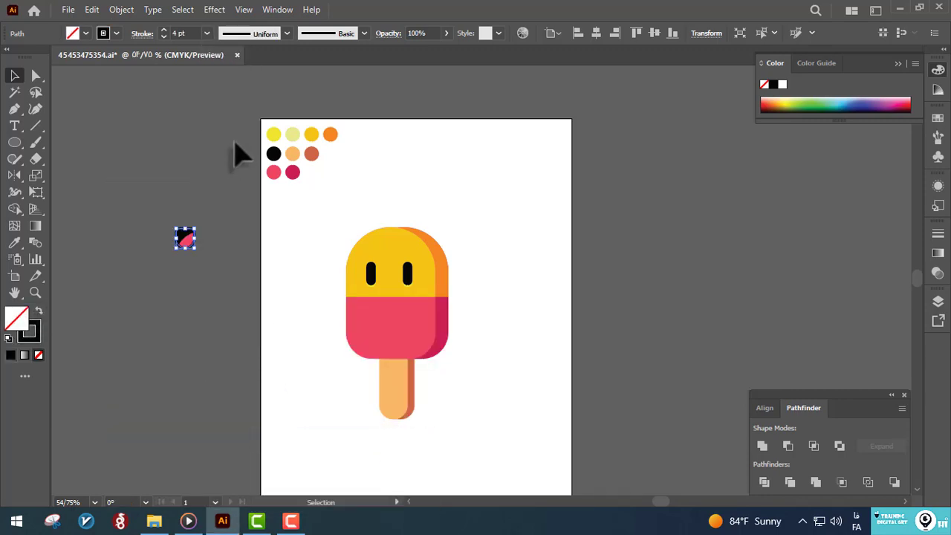
{"action": "left_click", "coordinate": [223, 177]}
Group the black mouth, pink tongue and outline together.
{"action": "left_click_drag", "start_coordinate": [155, 286], "coordinate": [165, 301]}
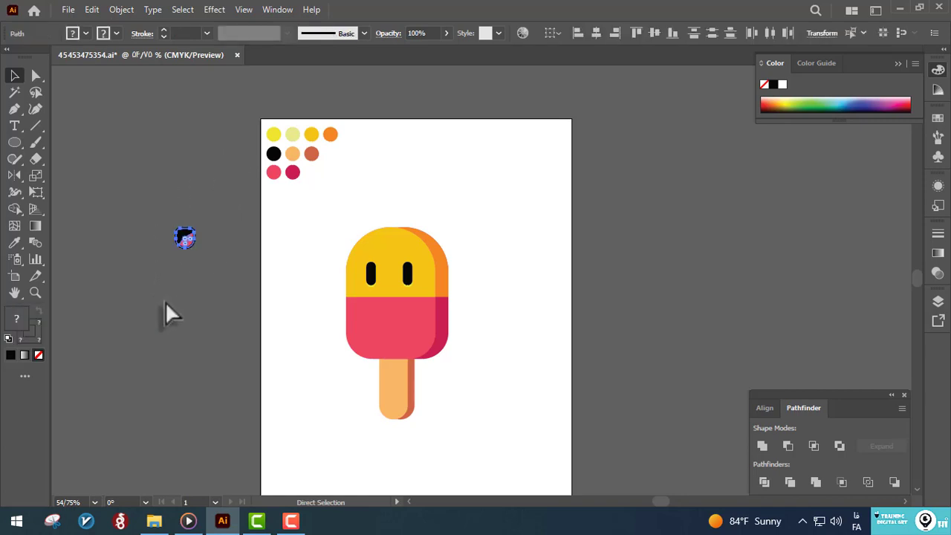
{"action": "key", "text": "ctrl+g"}
{"action": "left_click", "coordinate": [166, 302]}
Isolate the mouth group and draw a circle overlapping the lower right of the pink tongue.
{"action": "left_click", "coordinate": [185, 241]}
{"action": "double_click", "coordinate": [185, 243]}
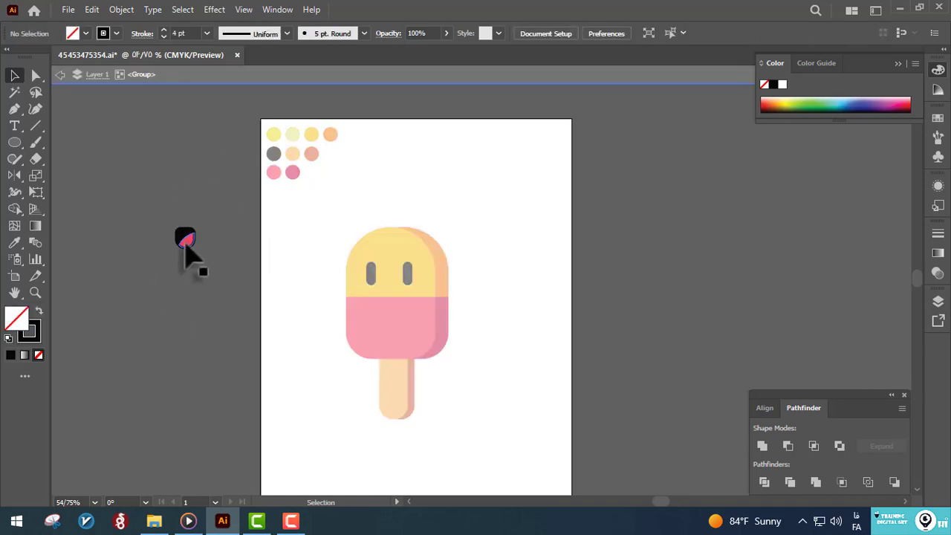
{"action": "left_click_drag", "start_coordinate": [199, 250], "coordinate": [435, 290]}
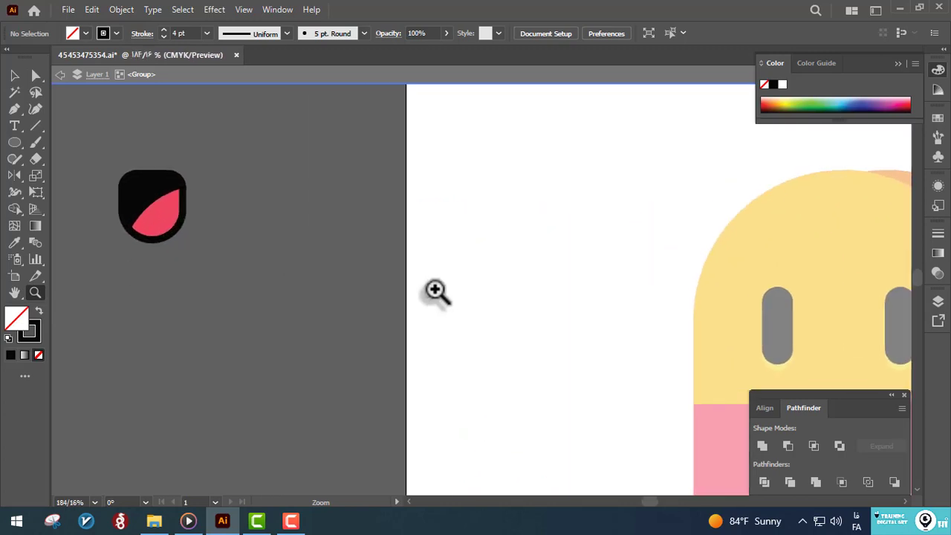
{"action": "left_click", "coordinate": [13, 145]}
{"action": "left_click_drag", "start_coordinate": [256, 269], "coordinate": [171, 211]}
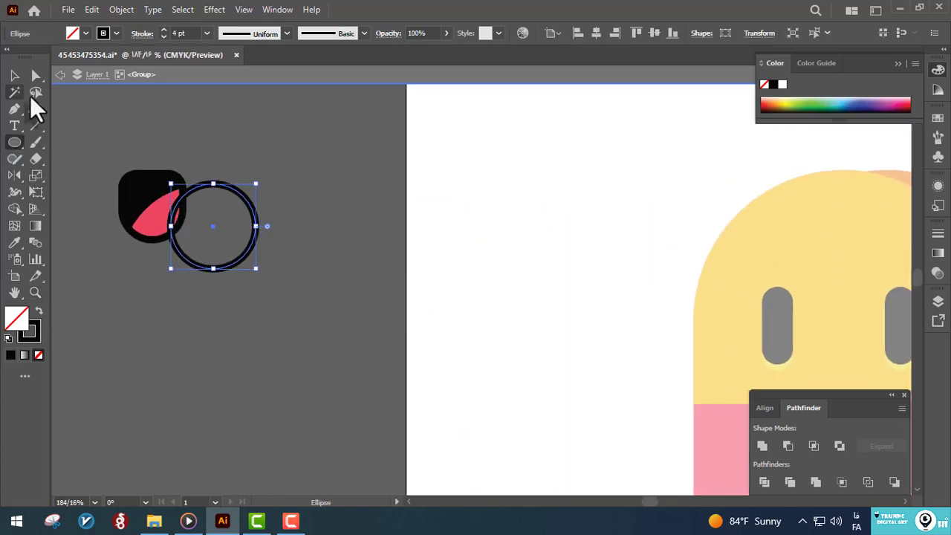
{"action": "left_click_drag", "start_coordinate": [254, 210], "coordinate": [223, 229]}
{"action": "left_click_drag", "start_coordinate": [386, 86], "coordinate": [359, 278]}
Fill the new circle over the tongue with the crimson swatch and no stroke.
{"action": "key", "text": "i"}
{"action": "left_click", "coordinate": [476, 188]}
{"action": "left_click_drag", "start_coordinate": [282, 252], "coordinate": [332, 179]}
Trim away the part of the crimson circle outside the tongue with Shape Builder.
{"action": "key", "text": "a"}
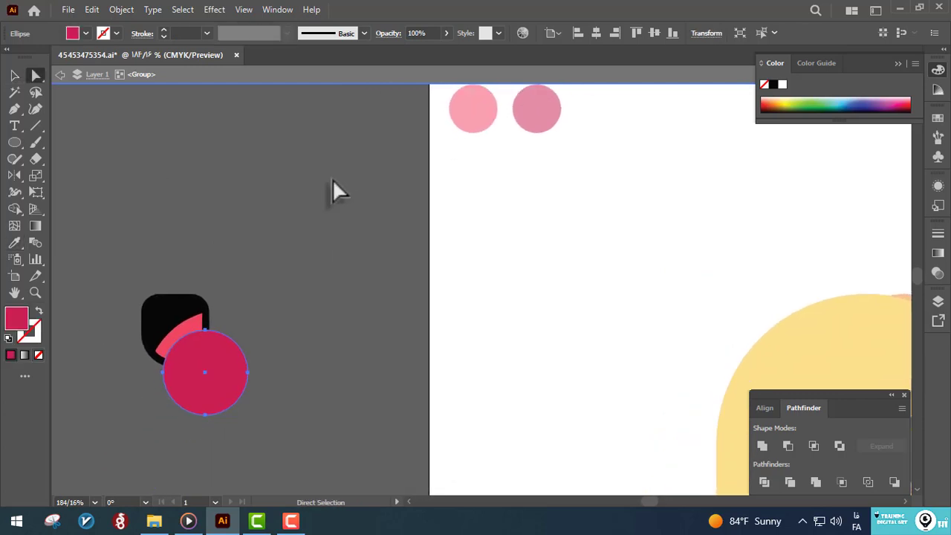
{"action": "left_click", "coordinate": [200, 320], "text": "shift"}
{"action": "left_click", "coordinate": [14, 209]}
{"action": "left_click", "coordinate": [230, 379], "text": "alt"}
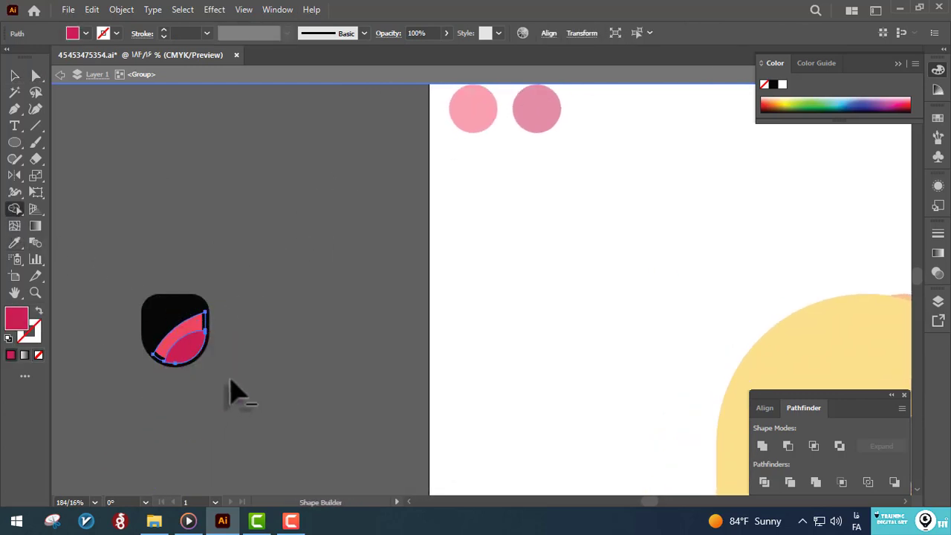
Exit isolation and tuck the crimson tongue shape behind the mouth's black outline.
{"action": "key", "text": "a"}
{"action": "left_click", "coordinate": [241, 357]}
{"action": "double_click", "coordinate": [241, 357]}
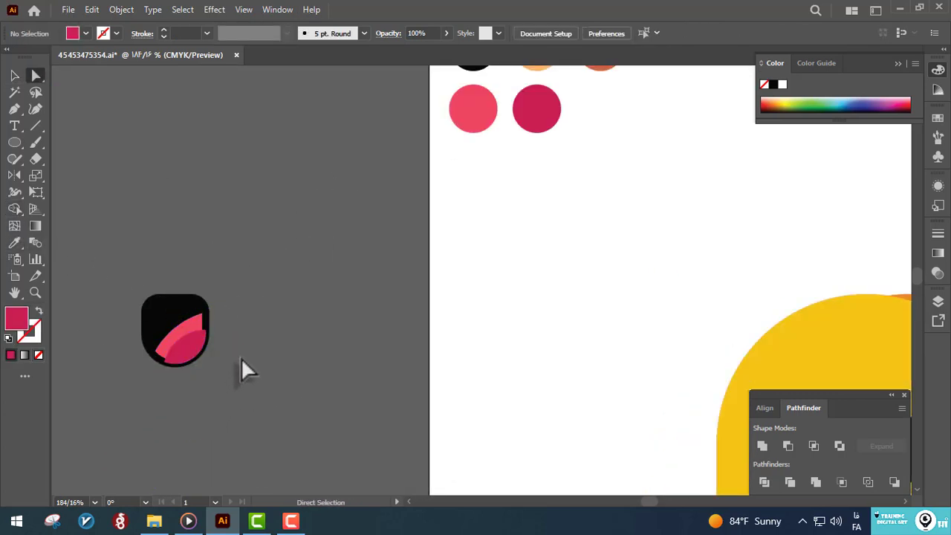
{"action": "left_click", "coordinate": [16, 77]}
{"action": "left_click", "coordinate": [183, 354]}
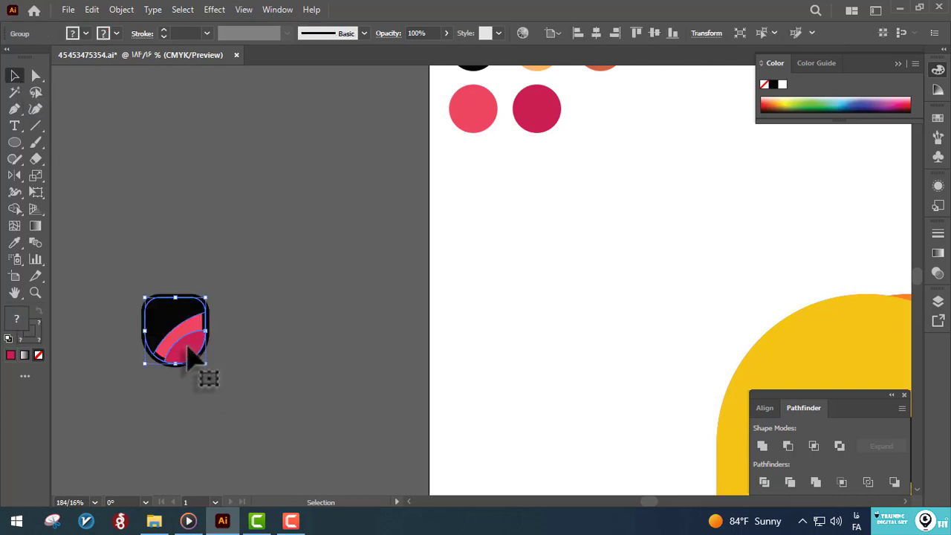
{"action": "double_click", "coordinate": [187, 340]}
{"action": "left_click", "coordinate": [237, 363]}
{"action": "double_click", "coordinate": [251, 385]}
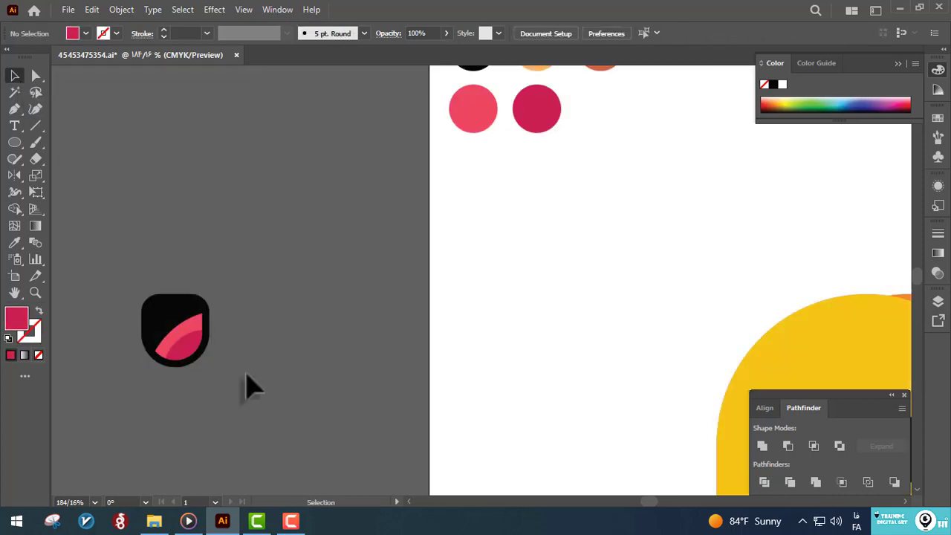
Try 50% and 20% opacity on the crimson tongue shape, and settle on 30%.
{"action": "key", "text": "a"}
{"action": "left_click", "coordinate": [183, 351]}
{"action": "type", "text": "5"}
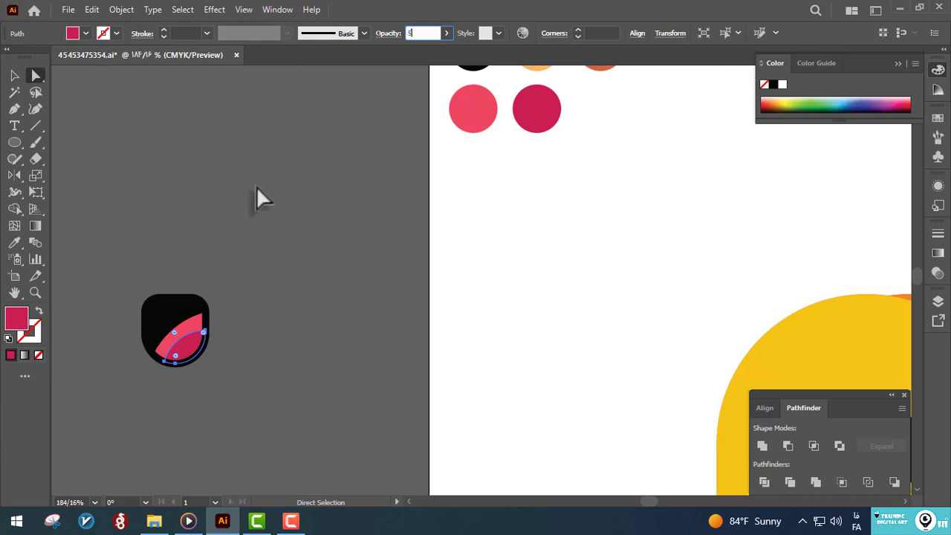
{"action": "type", "text": "0"}
{"action": "left_click", "coordinate": [241, 239]}
{"action": "left_click", "coordinate": [187, 340]}
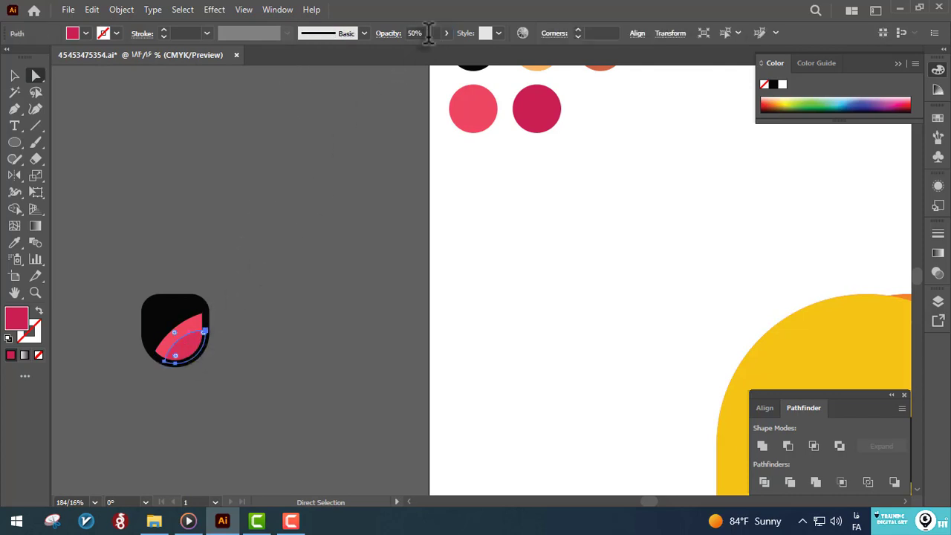
{"action": "type", "text": "20"}
{"action": "left_click", "coordinate": [296, 252]}
{"action": "key", "text": "ctrl+z"}
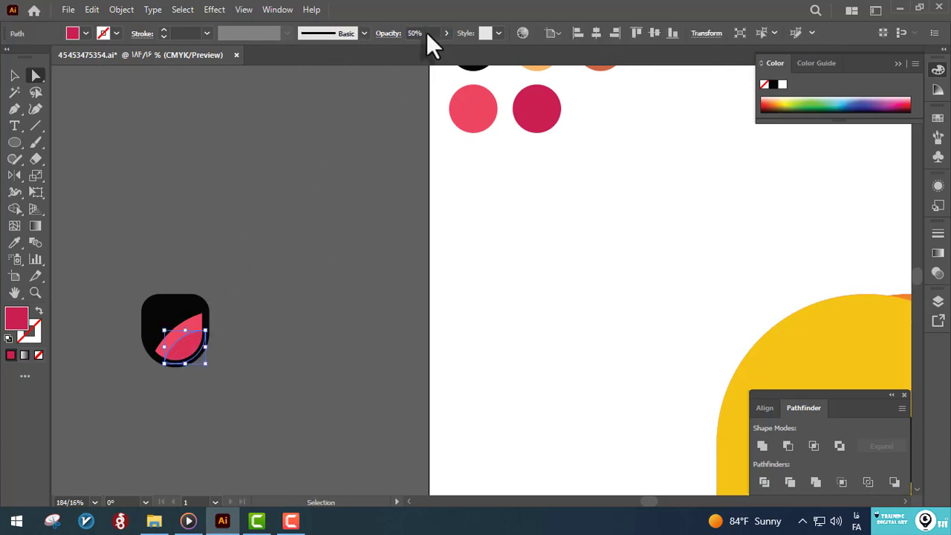
{"action": "type", "text": "30"}
{"action": "left_click", "coordinate": [288, 261]}
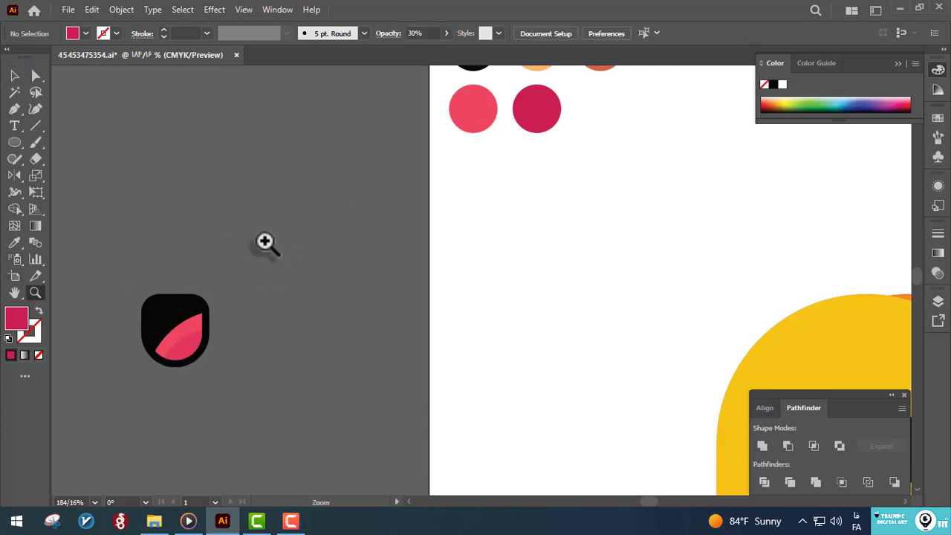
Move the mouth group onto the popsicle's yellow face, below and between the eyes, and scale it down to fit.
{"action": "left_click_drag", "start_coordinate": [265, 241], "coordinate": [28, 241]}
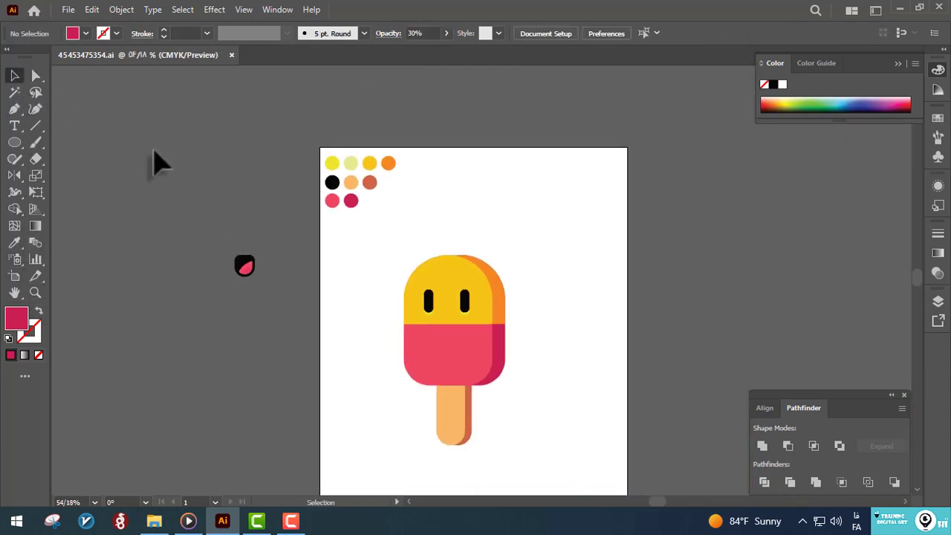
{"action": "left_click_drag", "start_coordinate": [245, 266], "coordinate": [446, 313]}
{"action": "left_click", "coordinate": [325, 308]}
{"action": "left_click", "coordinate": [315, 305]}
{"action": "left_click_drag", "start_coordinate": [298, 283], "coordinate": [189, 244]}
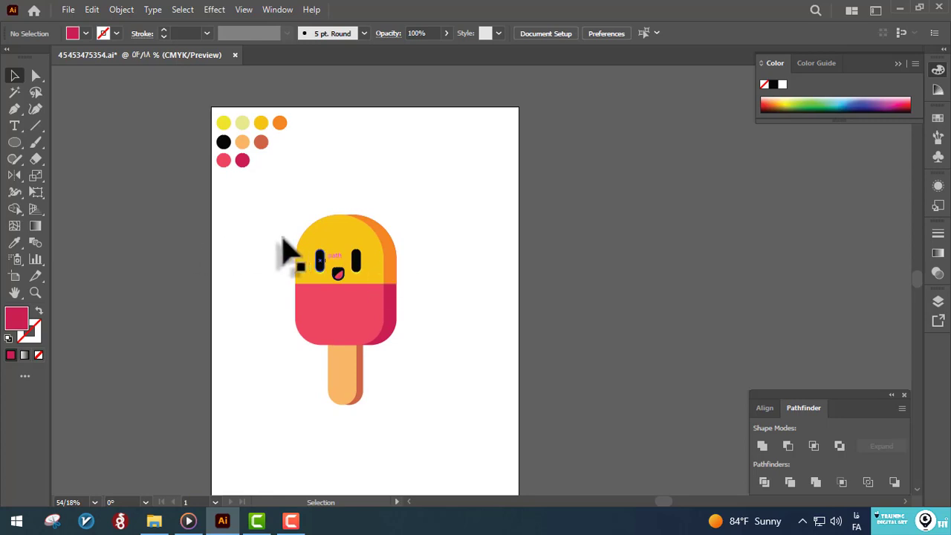
Nudge the eyes and mouth together slightly upward, and enlarge the mouth a little.
{"action": "left_click_drag", "start_coordinate": [375, 281], "coordinate": [379, 286]}
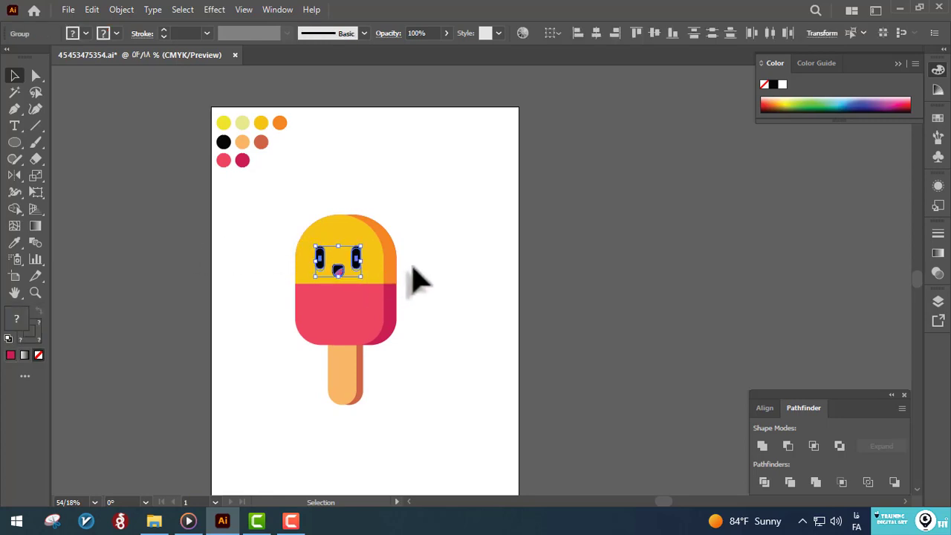
{"action": "left_click", "coordinate": [342, 271]}
{"action": "left_click_drag", "start_coordinate": [343, 263], "coordinate": [342, 286]}
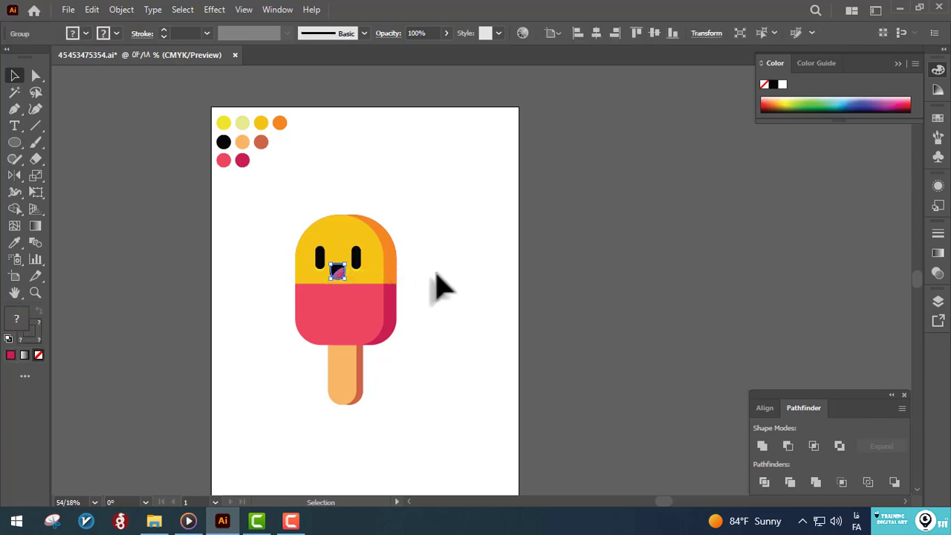
{"action": "left_click", "coordinate": [442, 273]}
{"action": "left_click", "coordinate": [344, 271]}
{"action": "left_click", "coordinate": [436, 284]}
{"action": "scroll", "coordinate": [459, 302], "scroll_direction": "up", "scroll_amount": 1}
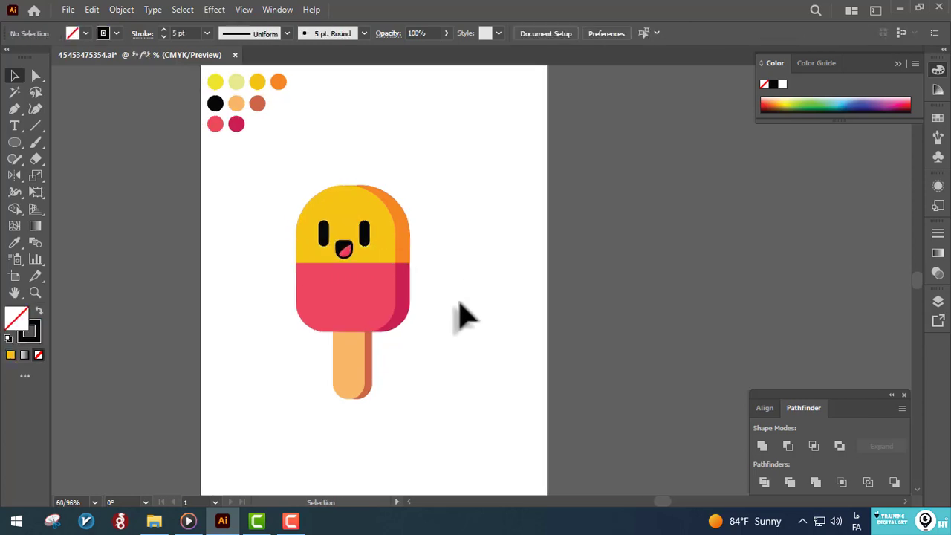
{"action": "key", "text": "a"}
{"action": "left_click", "coordinate": [351, 253]}
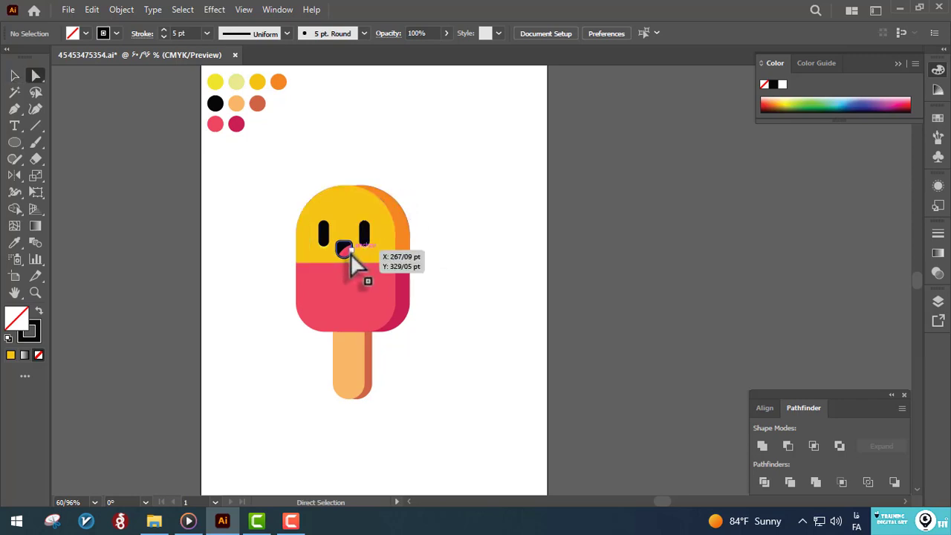
{"action": "left_click", "coordinate": [445, 245]}
{"action": "left_click_drag", "start_coordinate": [446, 212], "coordinate": [440, 234]}
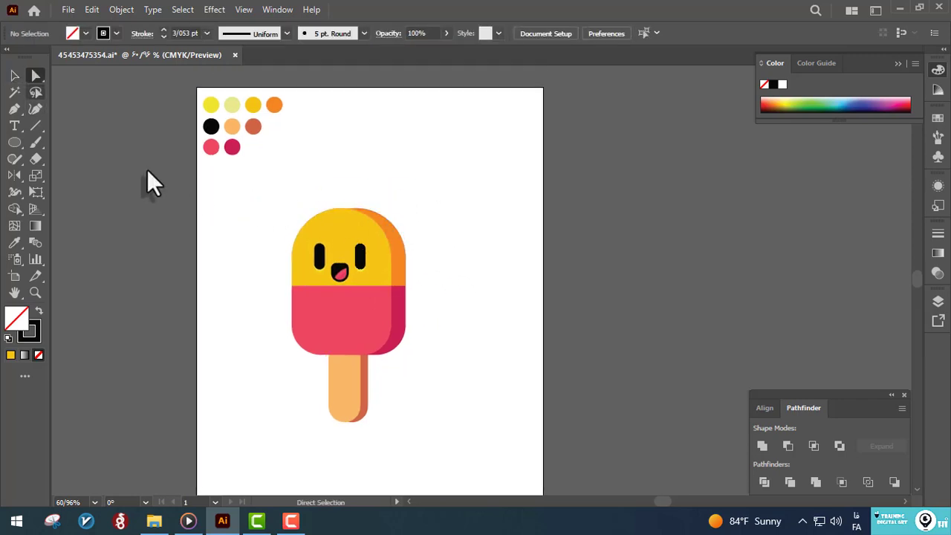
Draw a small vertical rectangle across the yellow and pink boundary near the right eye and fill it with the body's yellow.
{"action": "left_click_drag", "start_coordinate": [17, 143], "coordinate": [63, 145]}
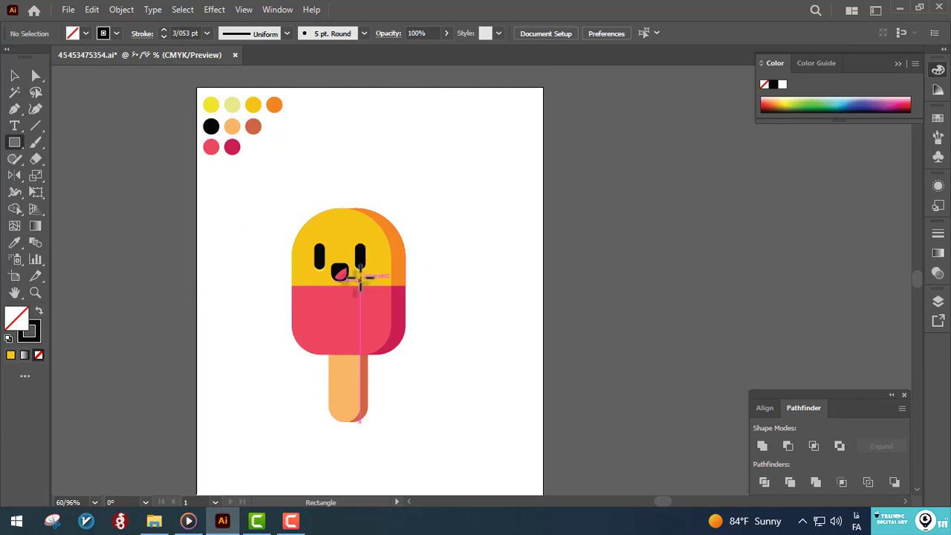
{"action": "left_click_drag", "start_coordinate": [360, 277], "coordinate": [380, 305]}
{"action": "key", "text": "i"}
{"action": "left_click", "coordinate": [377, 269]}
Round the bottom of the yellow rectangle into a drip and duplicate it directly beside the first.
{"action": "left_click", "coordinate": [35, 75]}
{"action": "left_click", "coordinate": [15, 75]}
{"action": "left_click", "coordinate": [122, 148]}
{"action": "left_click", "coordinate": [445, 312]}
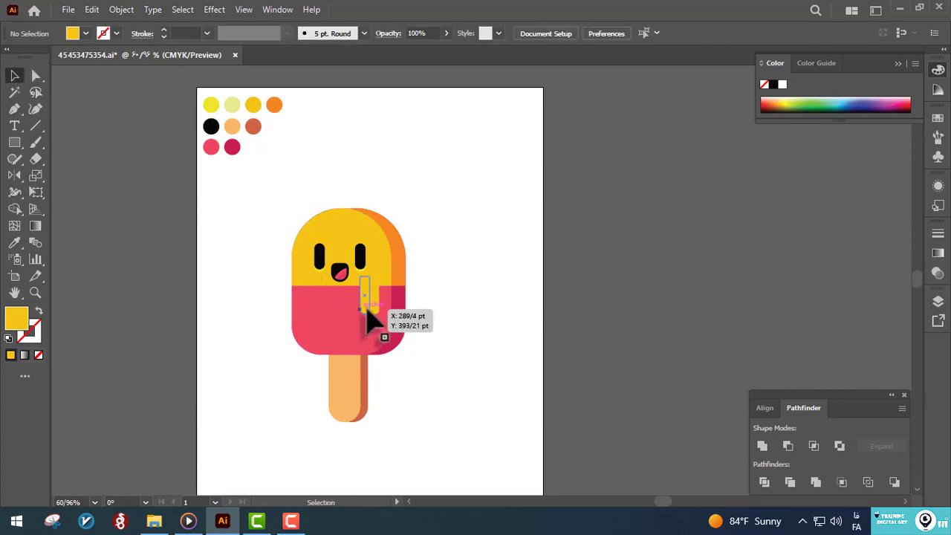
Raise the second drip so it hangs shorter, and erase its upper part overlapping the right eye.
{"action": "left_click", "coordinate": [365, 307]}
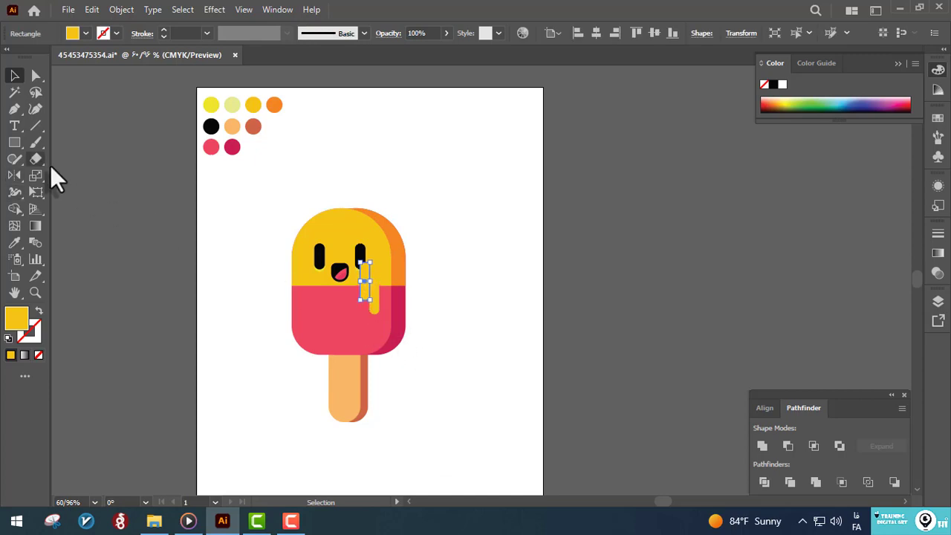
{"action": "left_click", "coordinate": [39, 159]}
{"action": "left_click_drag", "start_coordinate": [233, 209], "coordinate": [445, 281]}
{"action": "key", "text": "a"}
{"action": "left_click", "coordinate": [472, 296]}
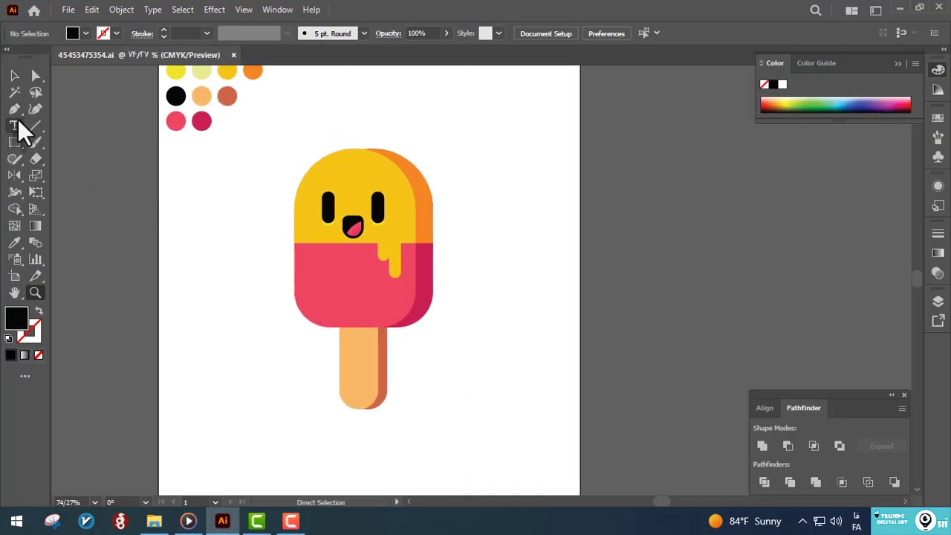
Add the text "Art 161" on the blank artboard area beside the popsicle.
{"action": "left_click", "coordinate": [207, 284]}
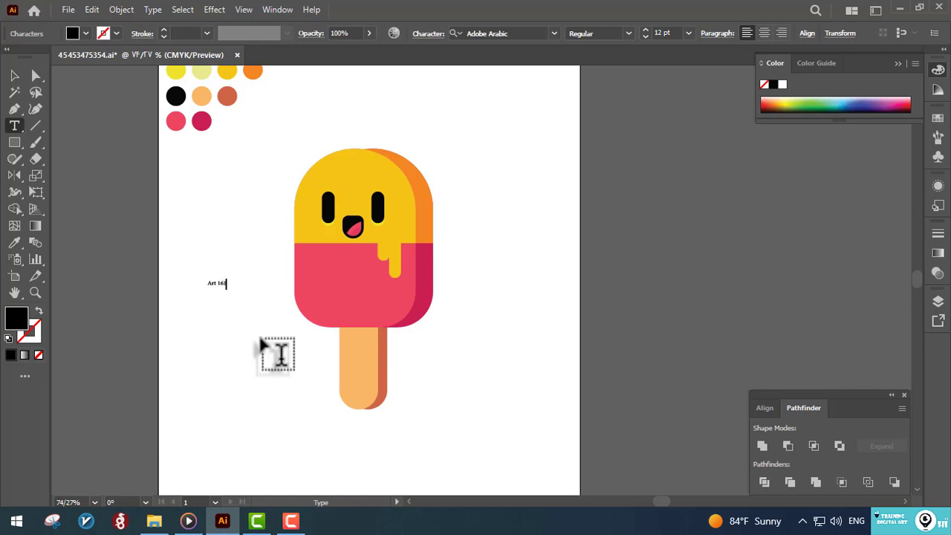
{"action": "key", "text": "Escape"}
{"action": "scroll", "coordinate": [212, 293], "scroll_direction": "up", "scroll_amount": 1}
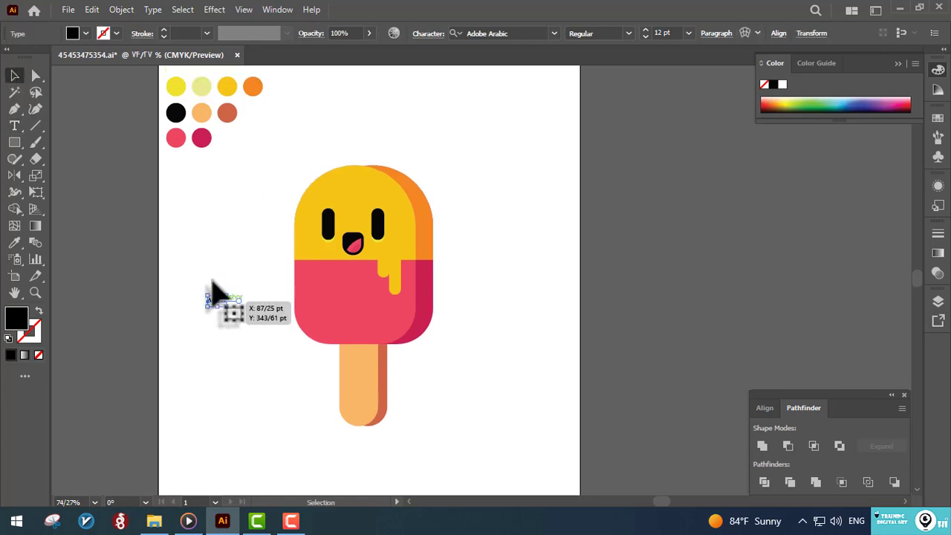
Change the text's font to Luckiest Guy Regular and scale it up to about 26.5 pt.
{"action": "left_click", "coordinate": [151, 10]}
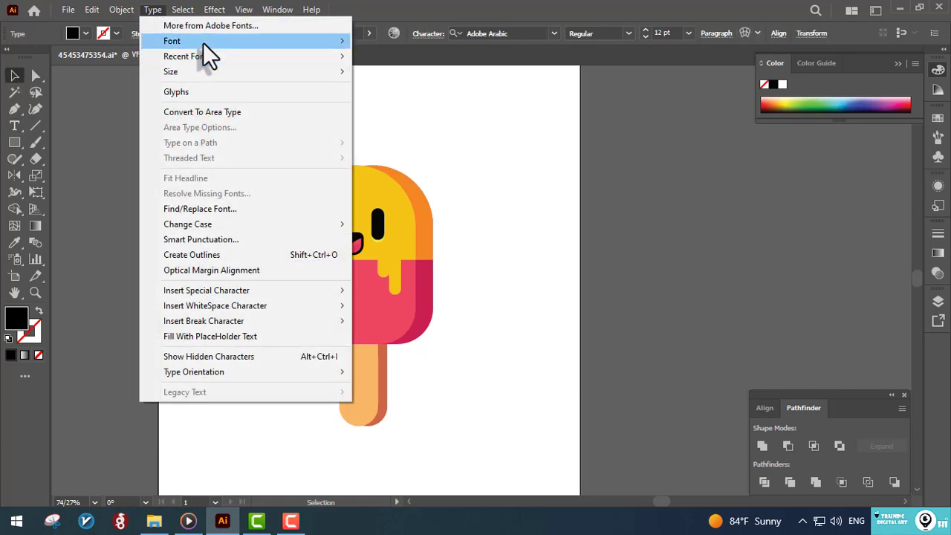
{"action": "mouse_move", "coordinate": [203, 43]}
{"action": "left_click", "coordinate": [410, 34]}
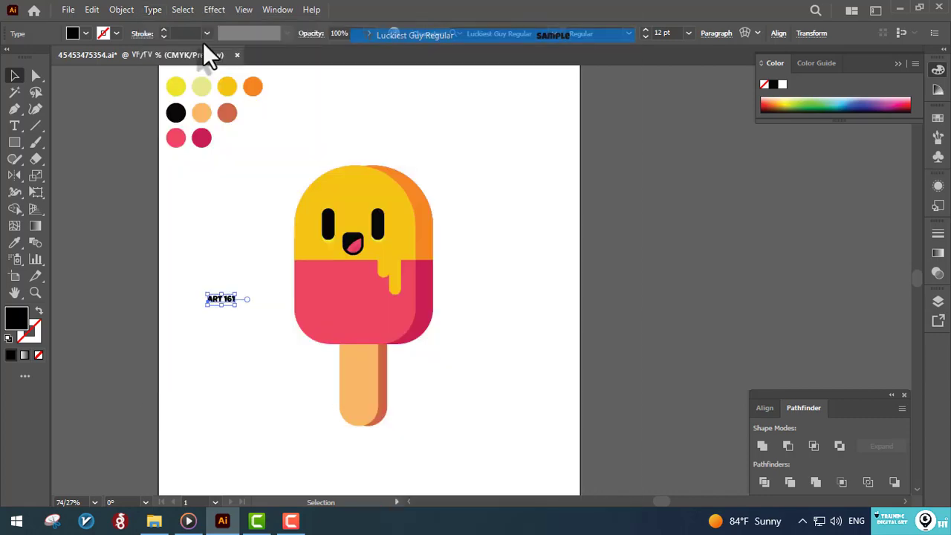
{"action": "left_click_drag", "start_coordinate": [236, 305], "coordinate": [272, 334]}
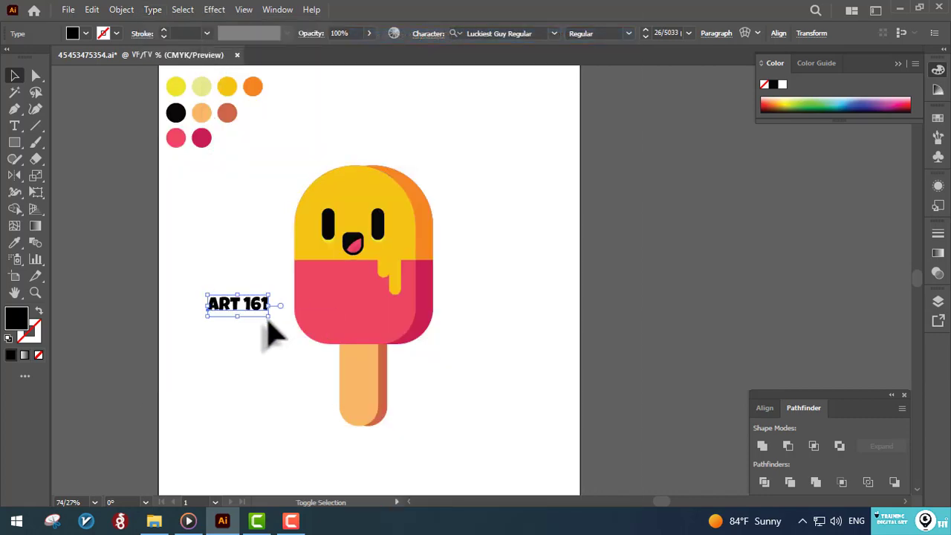
Expand the ART 161 text into shapes and fill it with the stick's darker brown shading color.
{"action": "left_click", "coordinate": [127, 10]}
{"action": "left_click", "coordinate": [215, 169]}
{"action": "left_click", "coordinate": [441, 355]}
{"action": "key", "text": "i"}
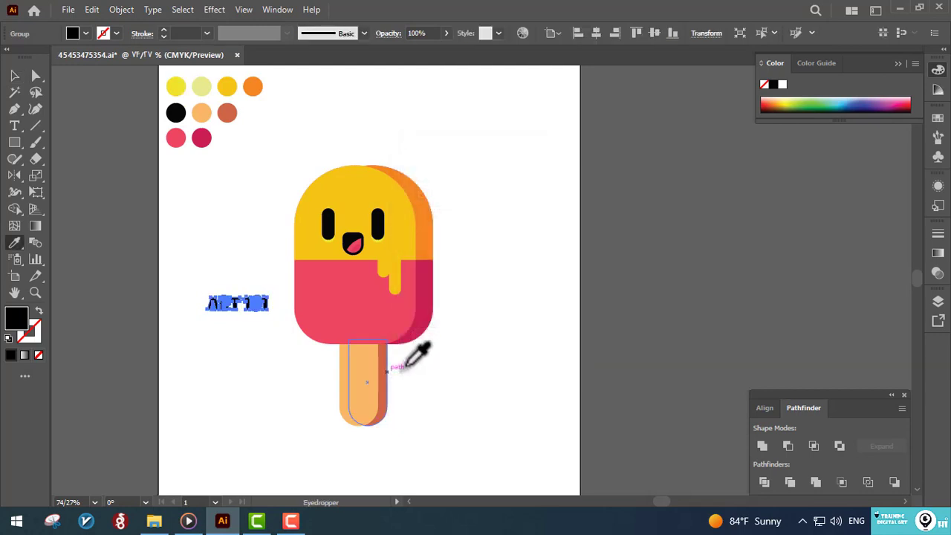
{"action": "left_click", "coordinate": [382, 364]}
{"action": "left_click", "coordinate": [14, 75]}
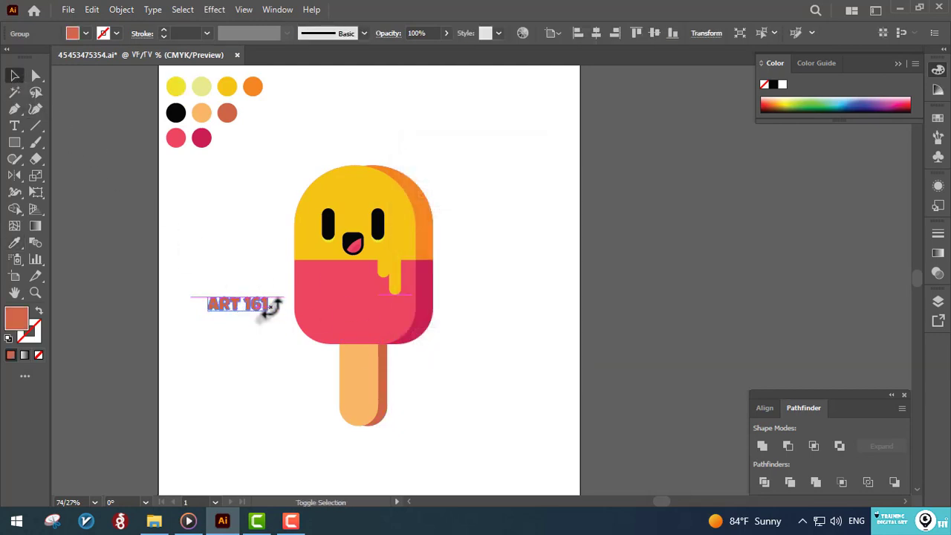
Shrink the ART 161 lettering, place it near the top of the stick's light face, and save the document.
{"action": "left_click_drag", "start_coordinate": [270, 306], "coordinate": [235, 242]}
{"action": "left_click_drag", "start_coordinate": [258, 326], "coordinate": [361, 401]}
{"action": "mouse_move", "coordinate": [366, 350]}
{"action": "left_mouse_down"}
{"action": "mouse_move", "coordinate": [362, 382]}
{"action": "mouse_move", "coordinate": [374, 393]}
{"action": "mouse_move", "coordinate": [347, 405]}
{"action": "mouse_move", "coordinate": [374, 399]}
{"action": "mouse_move", "coordinate": [370, 382]}
{"action": "mouse_move", "coordinate": [346, 391]}
{"action": "mouse_move", "coordinate": [335, 379]}
{"action": "mouse_move", "coordinate": [370, 367]}
{"action": "mouse_move", "coordinate": [365, 353]}
{"action": "left_mouse_up"}
{"action": "left_click", "coordinate": [388, 418]}
{"action": "left_click", "coordinate": [417, 385]}
{"action": "left_click_drag", "start_coordinate": [375, 359], "coordinate": [370, 357]}
{"action": "left_click", "coordinate": [420, 362]}
{"action": "key", "text": "ctrl+s"}
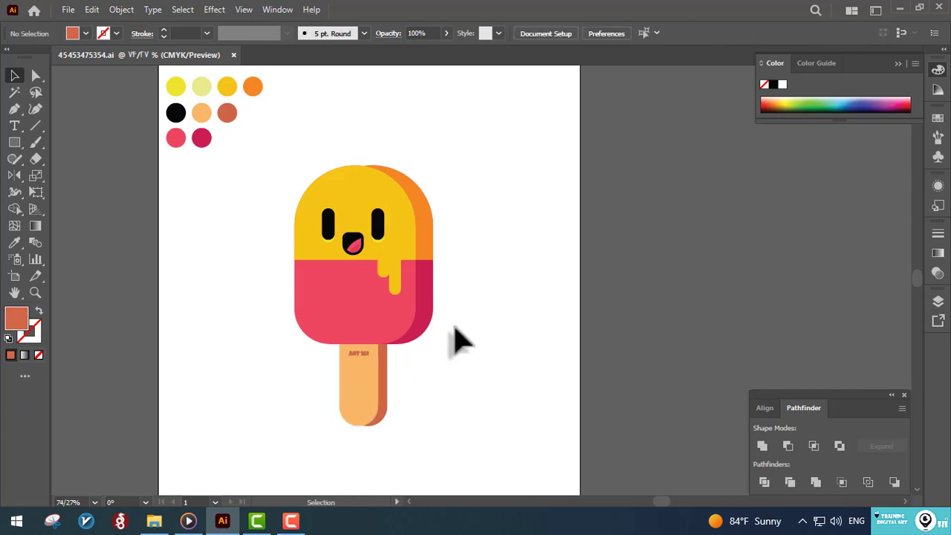
Isolate the stick and extend the bottom of its light front shape slightly downward past the dark shading.
{"action": "left_click_drag", "start_coordinate": [450, 325], "coordinate": [409, 300]}
{"action": "left_click", "coordinate": [328, 377]}
{"action": "double_click", "coordinate": [328, 377]}
{"action": "double_click", "coordinate": [328, 377]}
{"action": "left_click_drag", "start_coordinate": [319, 400], "coordinate": [320, 404]}
{"action": "double_click", "coordinate": [354, 414]}
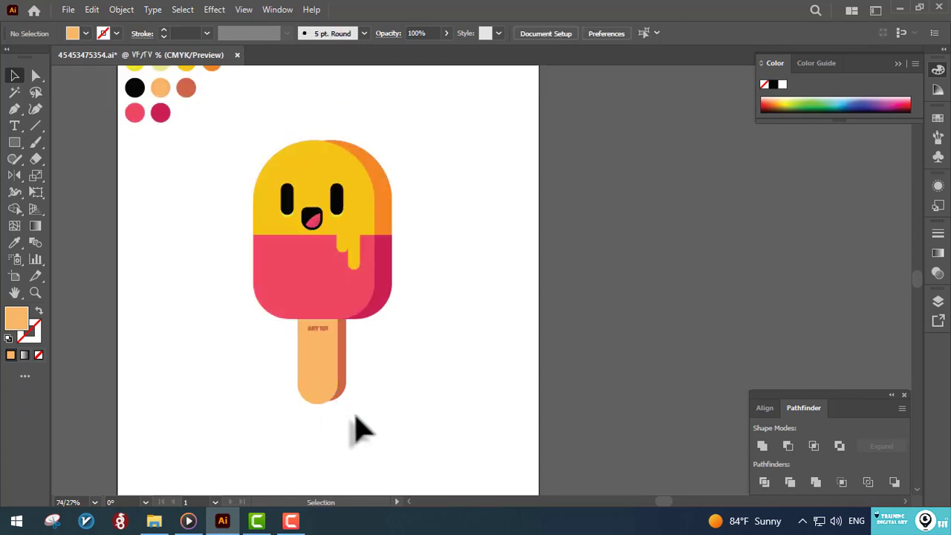
{"action": "scroll", "coordinate": [349, 327], "scroll_direction": "up", "scroll_amount": 1}
{"action": "double_click", "coordinate": [334, 189]}
{"action": "double_click", "coordinate": [332, 188]}
{"action": "key", "text": "Escape"}
{"action": "key", "text": "ctrl+plus"}
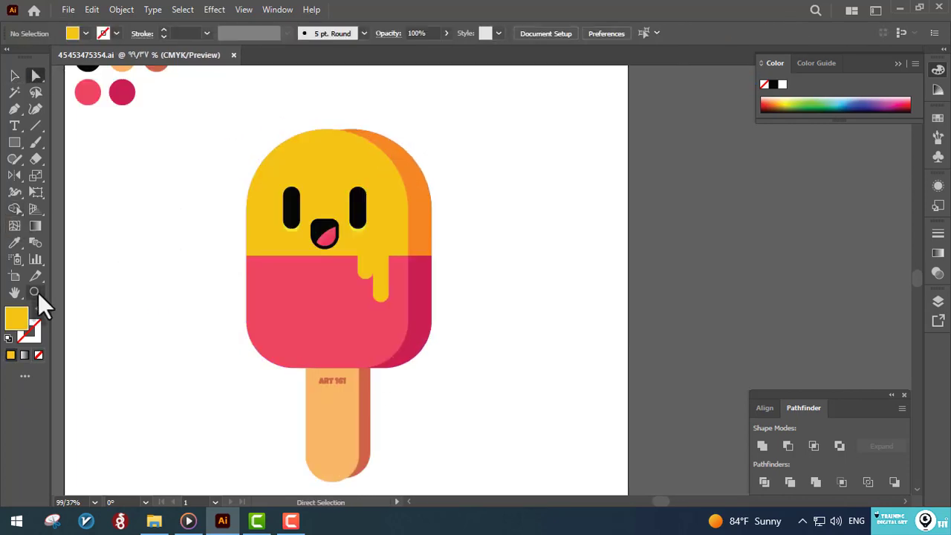
{"action": "key", "text": "ctrl+0"}
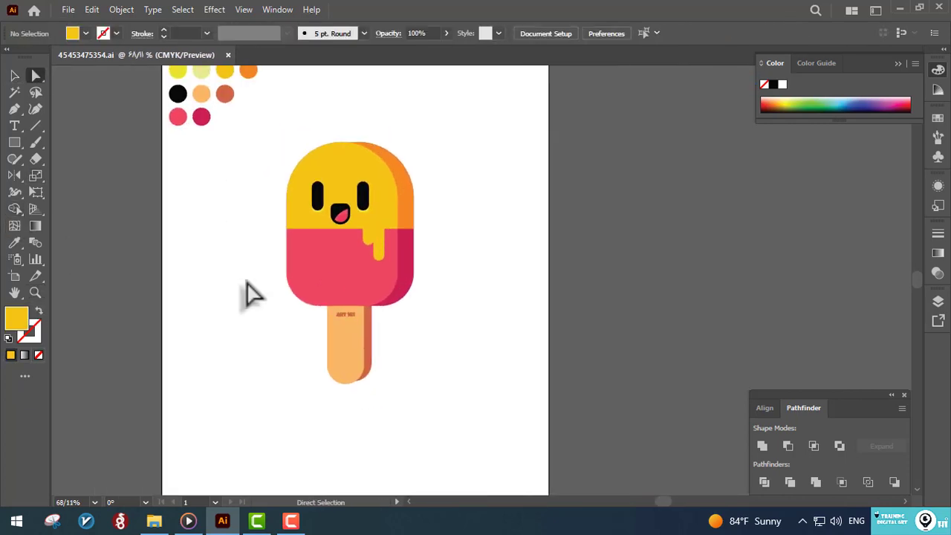